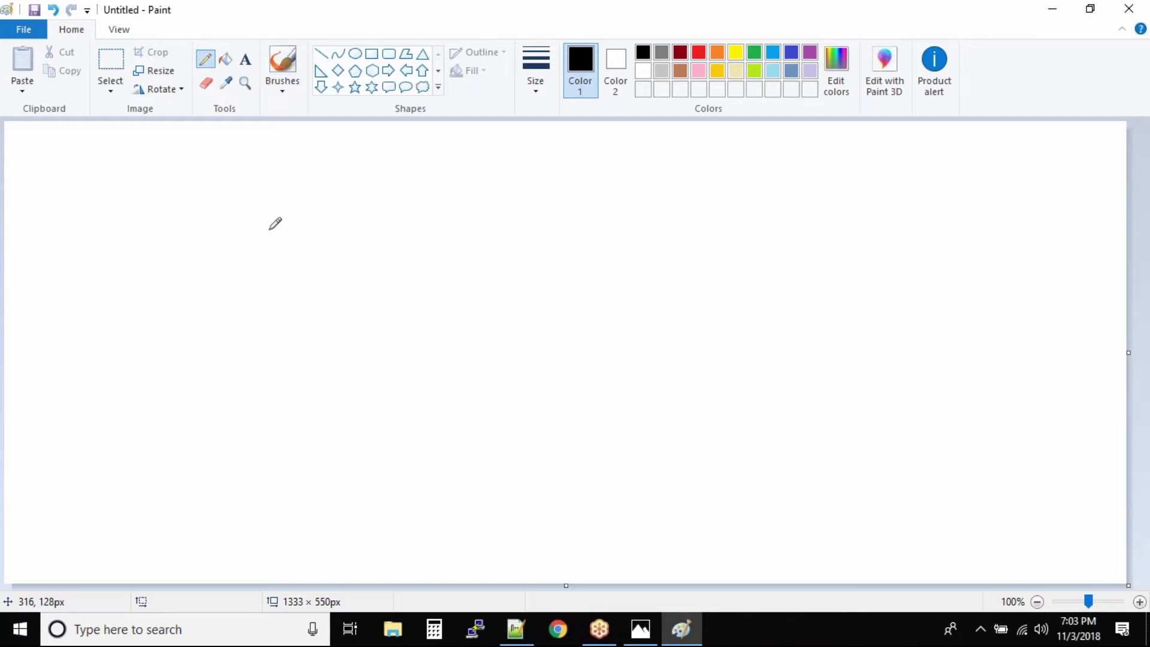
- Write the Courses and Content headings with a vertical divider and an underline
{"action": "mouse_move", "coordinate": [271, 202]}
{"action": "left_mouse_down"}
{"action": "mouse_move", "coordinate": [271, 225]}
{"action": "mouse_move", "coordinate": [329, 199]}
{"action": "mouse_move", "coordinate": [361, 208]}
{"action": "left_mouse_up"}
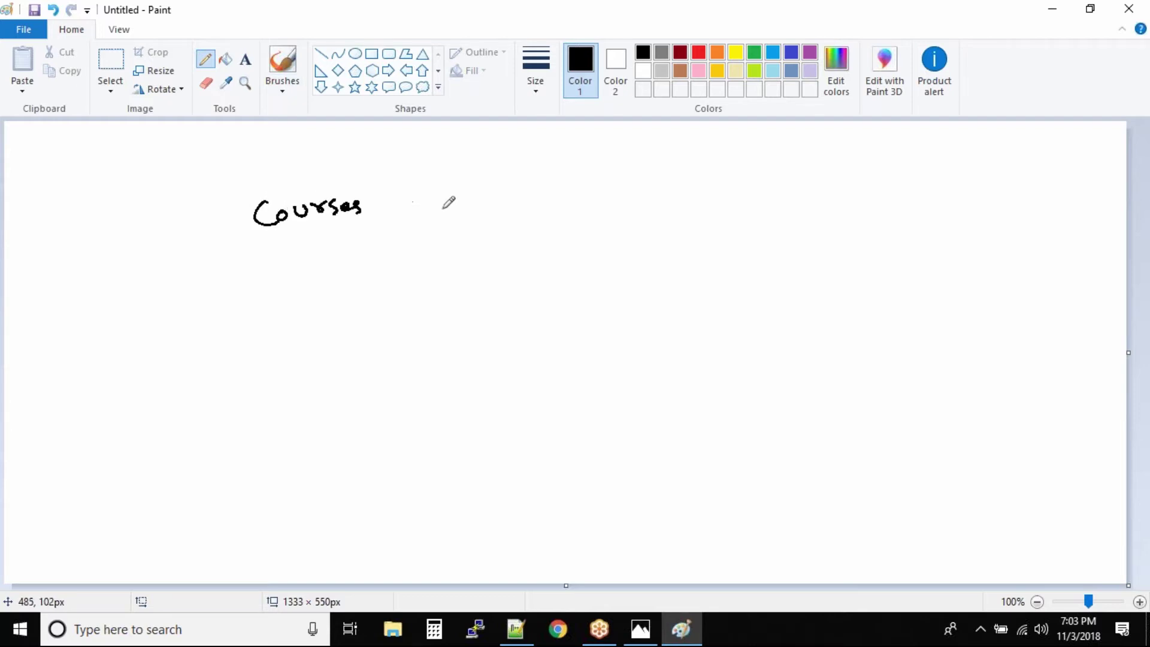
{"action": "left_click_drag", "start_coordinate": [410, 179], "coordinate": [443, 316]}
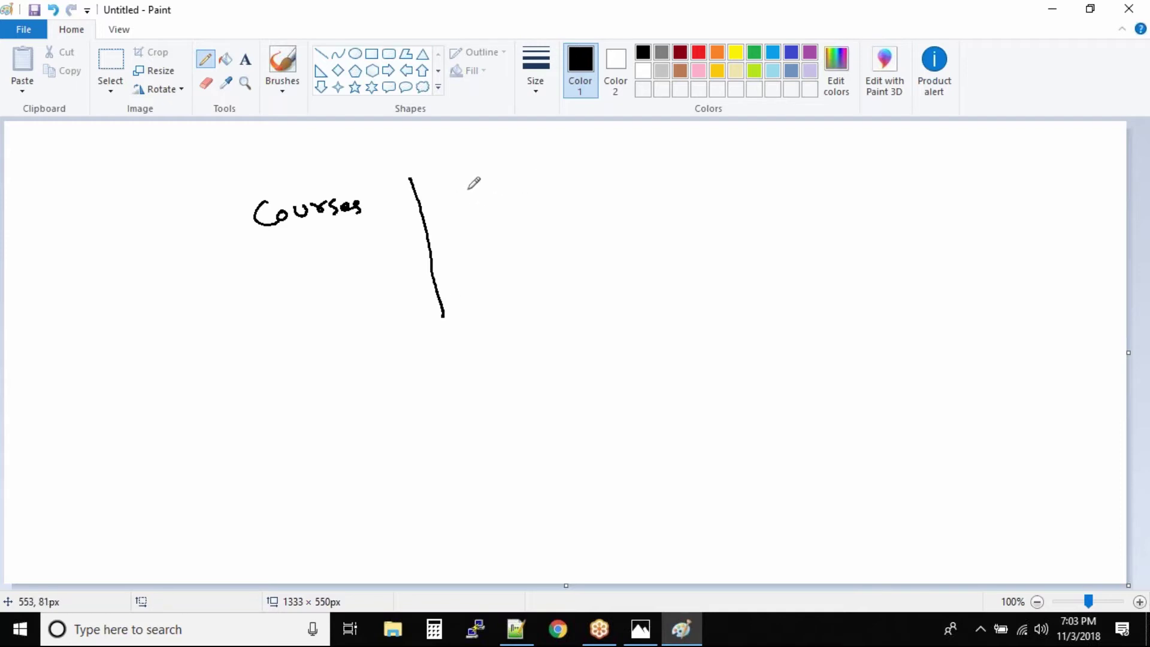
{"action": "mouse_move", "coordinate": [469, 185]}
{"action": "left_mouse_down"}
{"action": "mouse_move", "coordinate": [477, 199]}
{"action": "mouse_move", "coordinate": [560, 188]}
{"action": "left_mouse_up"}
{"action": "left_click_drag", "start_coordinate": [552, 182], "coordinate": [572, 178]}
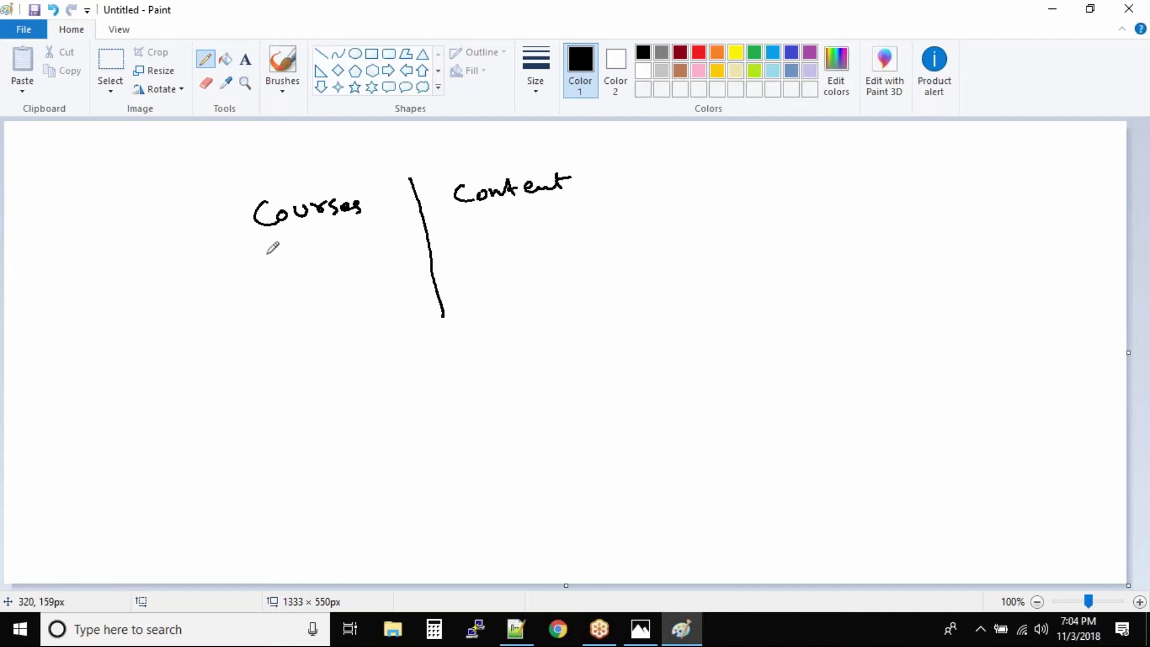
{"action": "left_click_drag", "start_coordinate": [240, 251], "coordinate": [621, 192]}
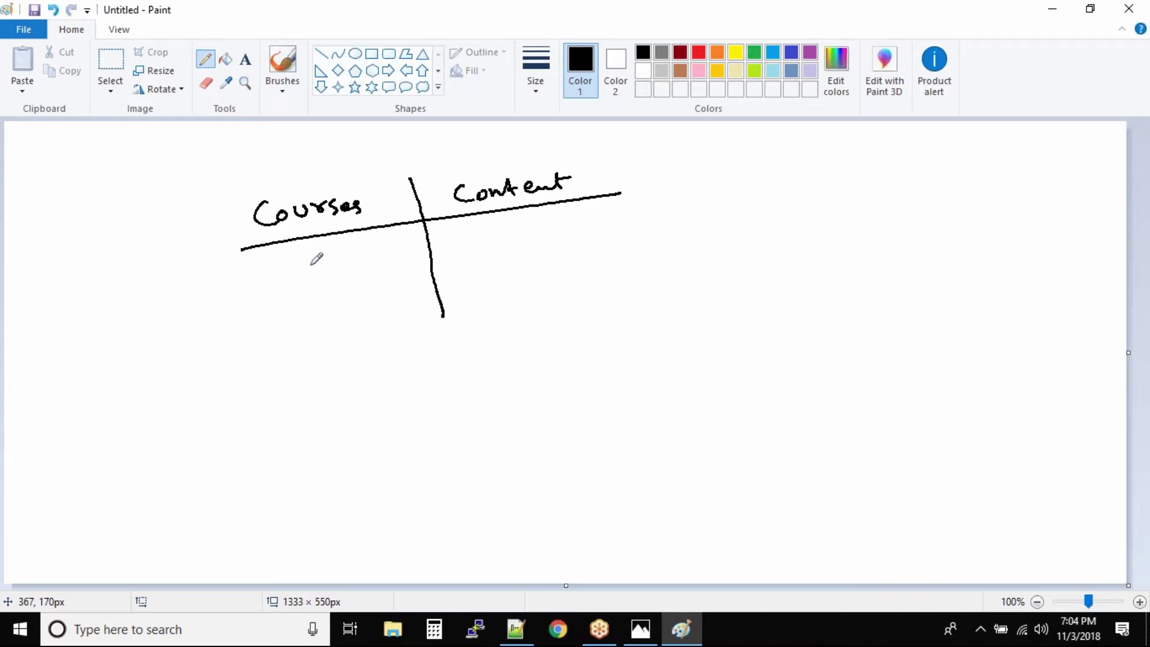
- Add the Programming row with content 'Java, C++'
{"action": "left_click_drag", "start_coordinate": [262, 261], "coordinate": [262, 282]}
{"action": "mouse_move", "coordinate": [262, 262]}
{"action": "left_mouse_down"}
{"action": "mouse_move", "coordinate": [386, 252]}
{"action": "mouse_move", "coordinate": [408, 272]}
{"action": "left_mouse_up"}
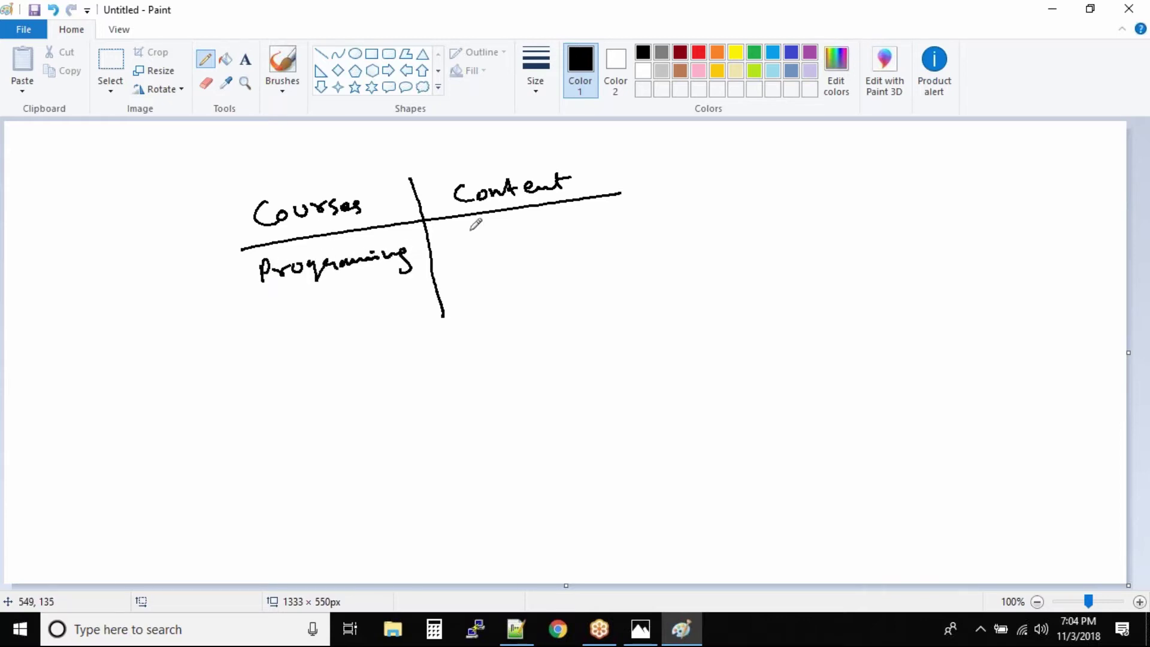
{"action": "mouse_move", "coordinate": [467, 242]}
{"action": "left_mouse_down"}
{"action": "mouse_move", "coordinate": [565, 224]}
{"action": "mouse_move", "coordinate": [555, 245]}
{"action": "mouse_move", "coordinate": [587, 229]}
{"action": "left_mouse_up"}
{"action": "mouse_move", "coordinate": [580, 219]}
{"action": "left_mouse_down"}
{"action": "mouse_move", "coordinate": [581, 239]}
{"action": "mouse_move", "coordinate": [606, 229]}
{"action": "left_mouse_up"}
{"action": "left_click_drag", "start_coordinate": [599, 214], "coordinate": [598, 238]}
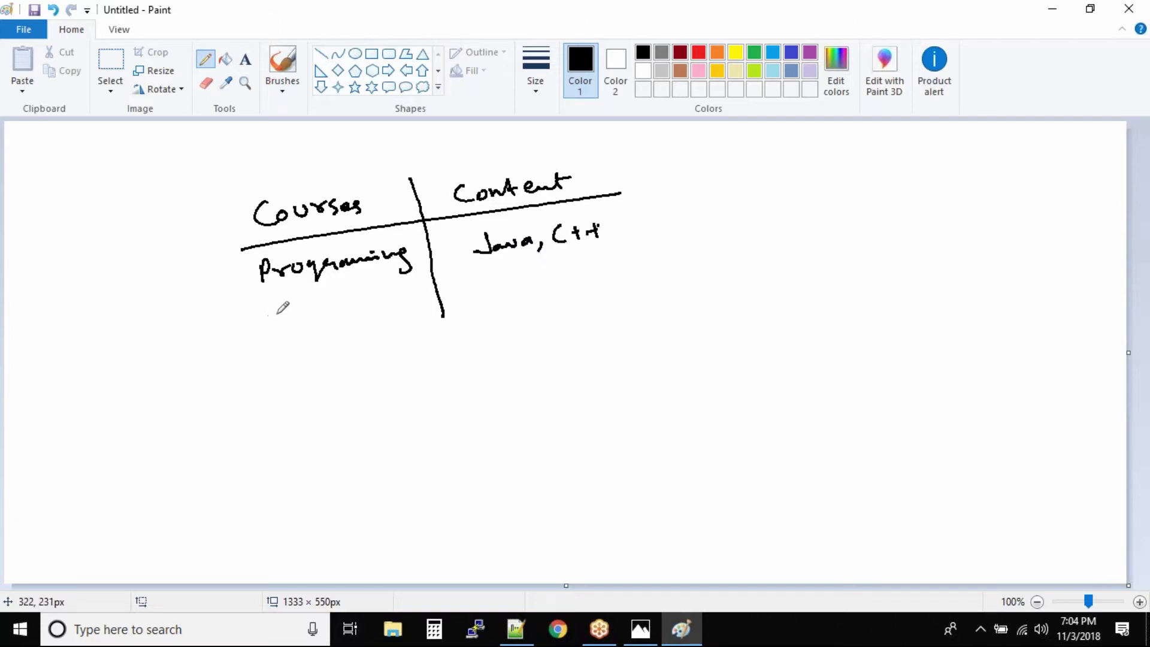
- Add the web row with 'HTML, PHP, ASP' and start an outline around the table
{"action": "left_click_drag", "start_coordinate": [276, 312], "coordinate": [351, 315]}
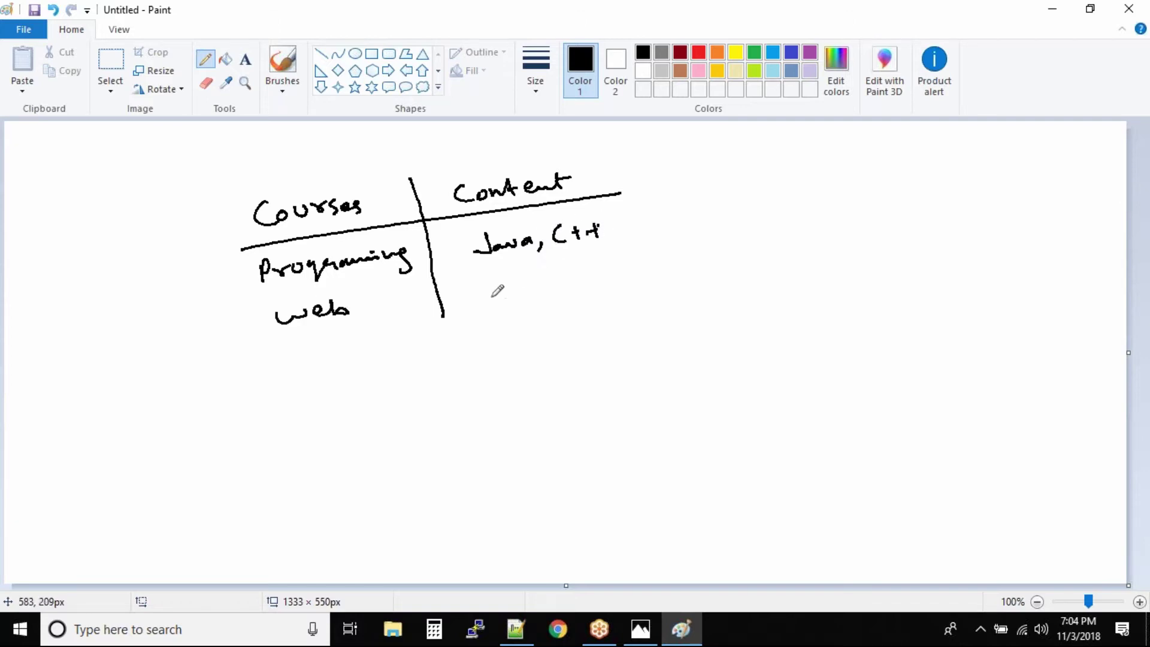
{"action": "left_click_drag", "start_coordinate": [473, 286], "coordinate": [474, 307]}
{"action": "mouse_move", "coordinate": [489, 286]}
{"action": "left_mouse_down"}
{"action": "mouse_move", "coordinate": [488, 306]}
{"action": "mouse_move", "coordinate": [510, 288]}
{"action": "mouse_move", "coordinate": [537, 303]}
{"action": "left_mouse_up"}
{"action": "mouse_move", "coordinate": [541, 285]}
{"action": "left_mouse_down"}
{"action": "mouse_move", "coordinate": [557, 301]}
{"action": "mouse_move", "coordinate": [576, 293]}
{"action": "left_mouse_up"}
{"action": "left_click_drag", "start_coordinate": [576, 271], "coordinate": [602, 288]}
{"action": "mouse_move", "coordinate": [609, 270]}
{"action": "left_mouse_down"}
{"action": "mouse_move", "coordinate": [633, 289]}
{"action": "mouse_move", "coordinate": [663, 281]}
{"action": "left_mouse_up"}
{"action": "left_click_drag", "start_coordinate": [649, 273], "coordinate": [684, 273]}
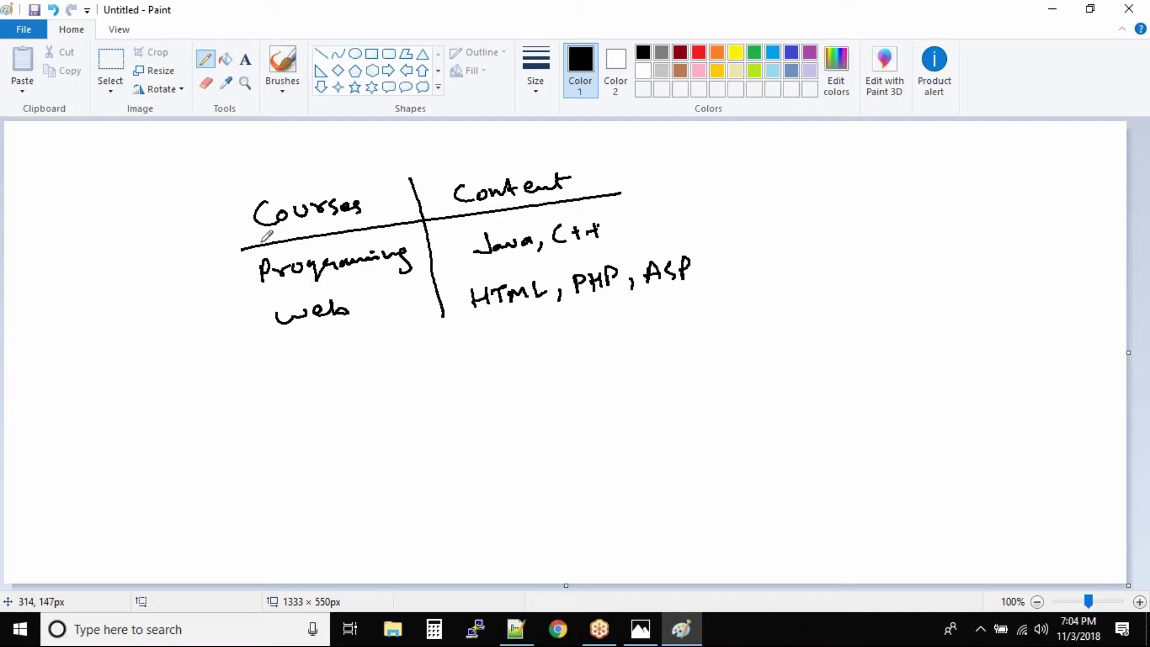
{"action": "left_click_drag", "start_coordinate": [217, 204], "coordinate": [255, 354]}
{"action": "mouse_move", "coordinate": [218, 203]}
{"action": "left_mouse_down"}
{"action": "mouse_move", "coordinate": [671, 145]}
{"action": "mouse_move", "coordinate": [345, 359]}
{"action": "mouse_move", "coordinate": [257, 346]}
{"action": "left_mouse_up"}
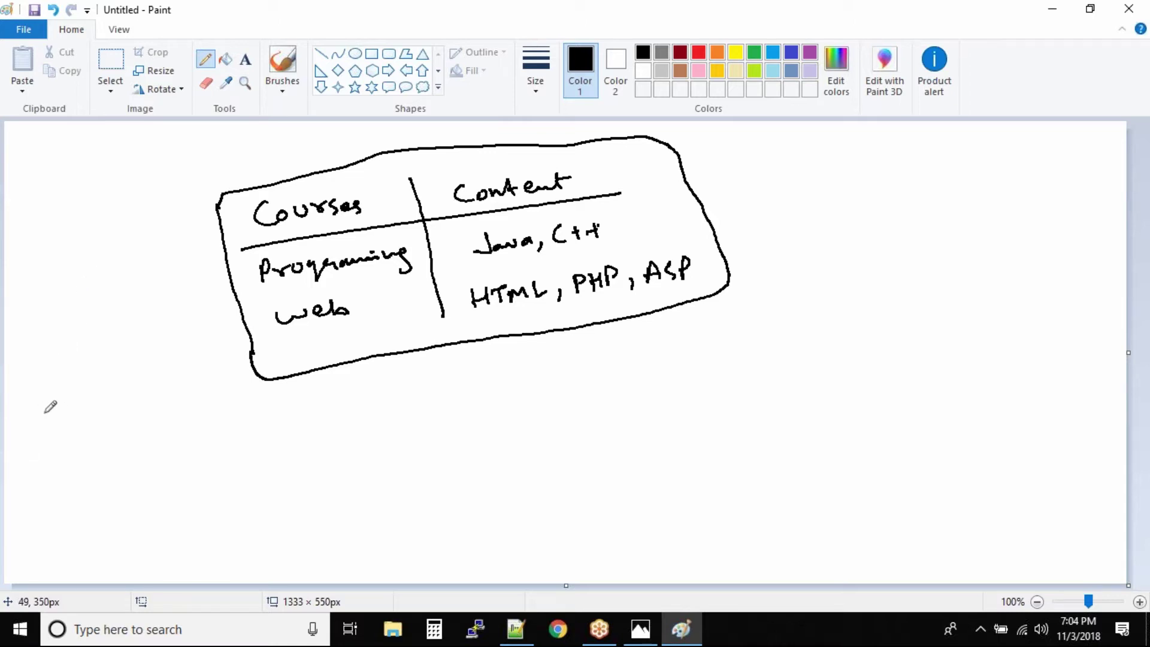
- Write 'FNF' followed by an arrow at the lower left, below the table
{"action": "mouse_move", "coordinate": [50, 438]}
{"action": "left_mouse_down"}
{"action": "mouse_move", "coordinate": [51, 465]}
{"action": "mouse_move", "coordinate": [68, 439]}
{"action": "left_mouse_up"}
{"action": "mouse_move", "coordinate": [51, 453]}
{"action": "left_mouse_down"}
{"action": "mouse_move", "coordinate": [100, 441]}
{"action": "mouse_move", "coordinate": [109, 460]}
{"action": "mouse_move", "coordinate": [130, 439]}
{"action": "left_mouse_up"}
{"action": "left_click_drag", "start_coordinate": [112, 451], "coordinate": [151, 448]}
{"action": "left_click_drag", "start_coordinate": [137, 456], "coordinate": [158, 462]}
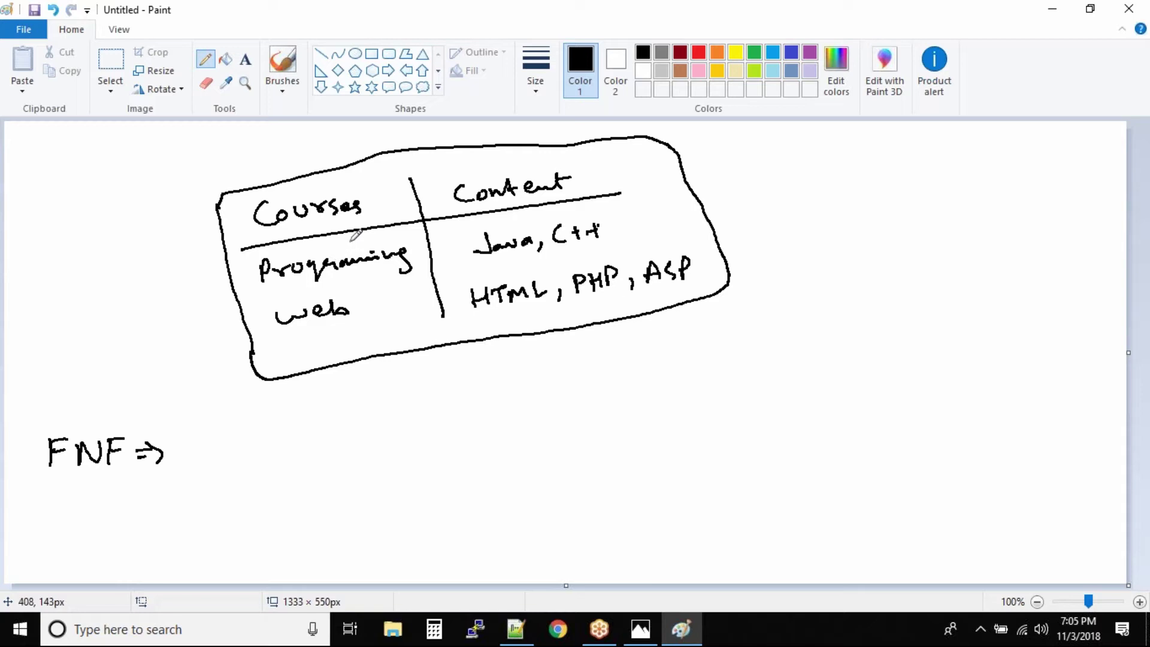
- Loop around Programming, web and the values 'Java, C++'
{"action": "mouse_move", "coordinate": [353, 241]}
{"action": "left_mouse_down"}
{"action": "mouse_move", "coordinate": [291, 246]}
{"action": "mouse_move", "coordinate": [426, 242]}
{"action": "mouse_move", "coordinate": [351, 236]}
{"action": "left_mouse_up"}
{"action": "mouse_move", "coordinate": [359, 286]}
{"action": "left_mouse_down"}
{"action": "mouse_move", "coordinate": [278, 297]}
{"action": "mouse_move", "coordinate": [267, 342]}
{"action": "mouse_move", "coordinate": [389, 331]}
{"action": "mouse_move", "coordinate": [422, 302]}
{"action": "mouse_move", "coordinate": [347, 288]}
{"action": "left_mouse_up"}
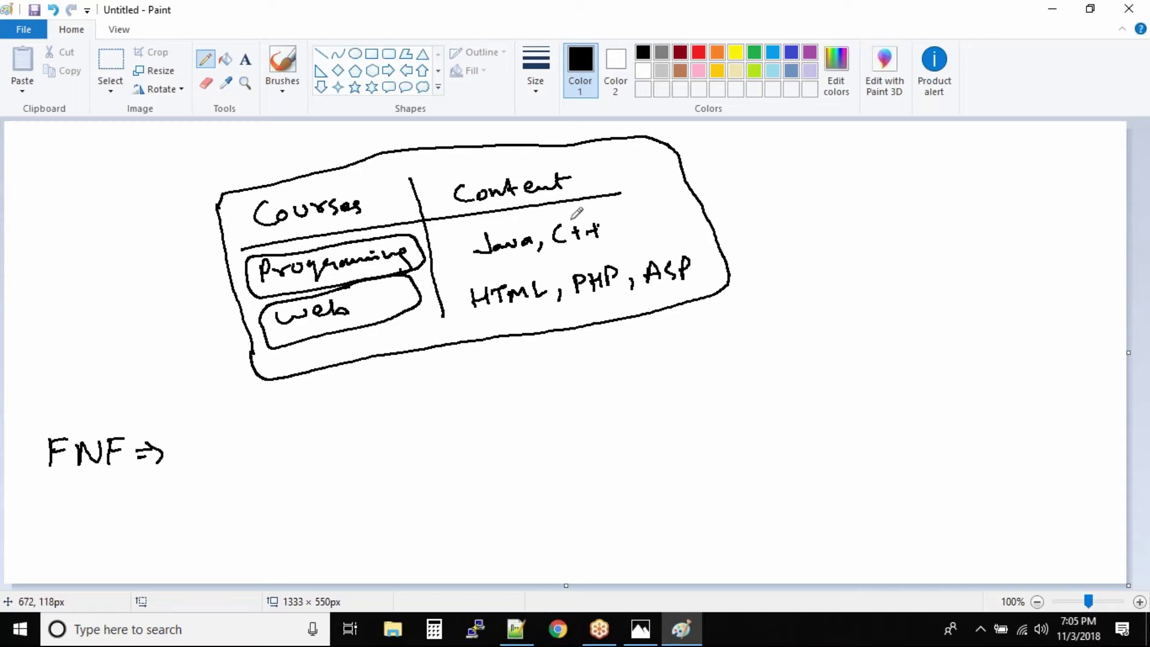
{"action": "mouse_move", "coordinate": [583, 205]}
{"action": "left_mouse_down"}
{"action": "mouse_move", "coordinate": [452, 237]}
{"action": "mouse_move", "coordinate": [452, 262]}
{"action": "mouse_move", "coordinate": [584, 249]}
{"action": "mouse_move", "coordinate": [633, 223]}
{"action": "mouse_move", "coordinate": [593, 201]}
{"action": "left_mouse_up"}
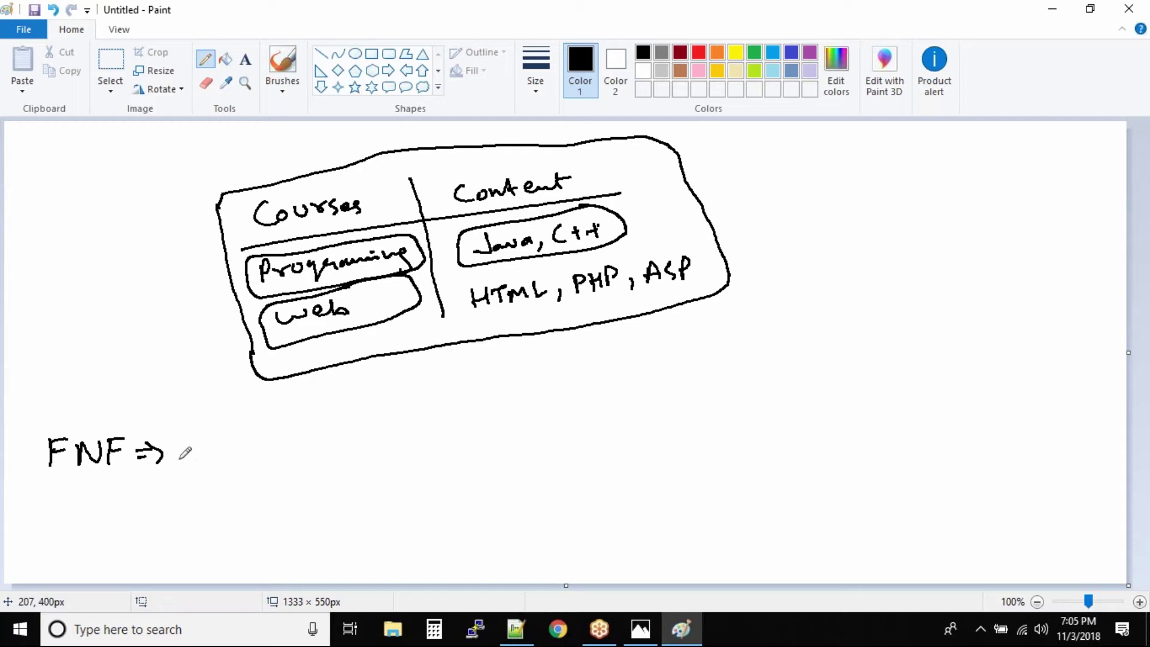
- Write 'every attribute inside' after the FNF arrow
{"action": "mouse_move", "coordinate": [184, 447]}
{"action": "left_mouse_down"}
{"action": "mouse_move", "coordinate": [199, 458]}
{"action": "mouse_move", "coordinate": [226, 441]}
{"action": "left_mouse_up"}
{"action": "mouse_move", "coordinate": [232, 447]}
{"action": "left_mouse_down"}
{"action": "mouse_move", "coordinate": [247, 457]}
{"action": "mouse_move", "coordinate": [259, 442]}
{"action": "left_mouse_up"}
{"action": "left_click_drag", "start_coordinate": [261, 440], "coordinate": [262, 474]}
{"action": "mouse_move", "coordinate": [313, 436]}
{"action": "left_mouse_down"}
{"action": "mouse_move", "coordinate": [300, 449]}
{"action": "mouse_move", "coordinate": [335, 455]}
{"action": "mouse_move", "coordinate": [350, 441]}
{"action": "mouse_move", "coordinate": [370, 452]}
{"action": "left_mouse_up"}
{"action": "left_click", "coordinate": [360, 440]}
{"action": "mouse_move", "coordinate": [377, 438]}
{"action": "left_mouse_down"}
{"action": "mouse_move", "coordinate": [379, 451]}
{"action": "mouse_move", "coordinate": [446, 440]}
{"action": "left_mouse_up"}
{"action": "mouse_move", "coordinate": [448, 442]}
{"action": "left_mouse_down"}
{"action": "mouse_move", "coordinate": [530, 439]}
{"action": "mouse_move", "coordinate": [543, 424]}
{"action": "mouse_move", "coordinate": [558, 441]}
{"action": "mouse_move", "coordinate": [583, 419]}
{"action": "mouse_move", "coordinate": [595, 436]}
{"action": "mouse_move", "coordinate": [640, 438]}
{"action": "left_mouse_up"}
{"action": "left_click", "coordinate": [495, 419]}
- Finish 'a relation must have atomic value', circle HTML, PHP, ASP, and arrow Content
{"action": "left_click_drag", "start_coordinate": [669, 429], "coordinate": [726, 439]}
{"action": "left_click_drag", "start_coordinate": [731, 432], "coordinate": [917, 427]}
{"action": "mouse_move", "coordinate": [938, 441]}
{"action": "left_mouse_down"}
{"action": "mouse_move", "coordinate": [973, 421]}
{"action": "mouse_move", "coordinate": [1007, 440]}
{"action": "left_mouse_up"}
{"action": "left_click_drag", "start_coordinate": [990, 439], "coordinate": [1022, 428]}
{"action": "left_click_drag", "start_coordinate": [199, 491], "coordinate": [218, 500]}
{"action": "mouse_move", "coordinate": [227, 492]}
{"action": "left_mouse_down"}
{"action": "mouse_move", "coordinate": [300, 497]}
{"action": "mouse_move", "coordinate": [340, 479]}
{"action": "mouse_move", "coordinate": [386, 494]}
{"action": "left_mouse_up"}
{"action": "left_click_drag", "start_coordinate": [386, 493], "coordinate": [425, 490]}
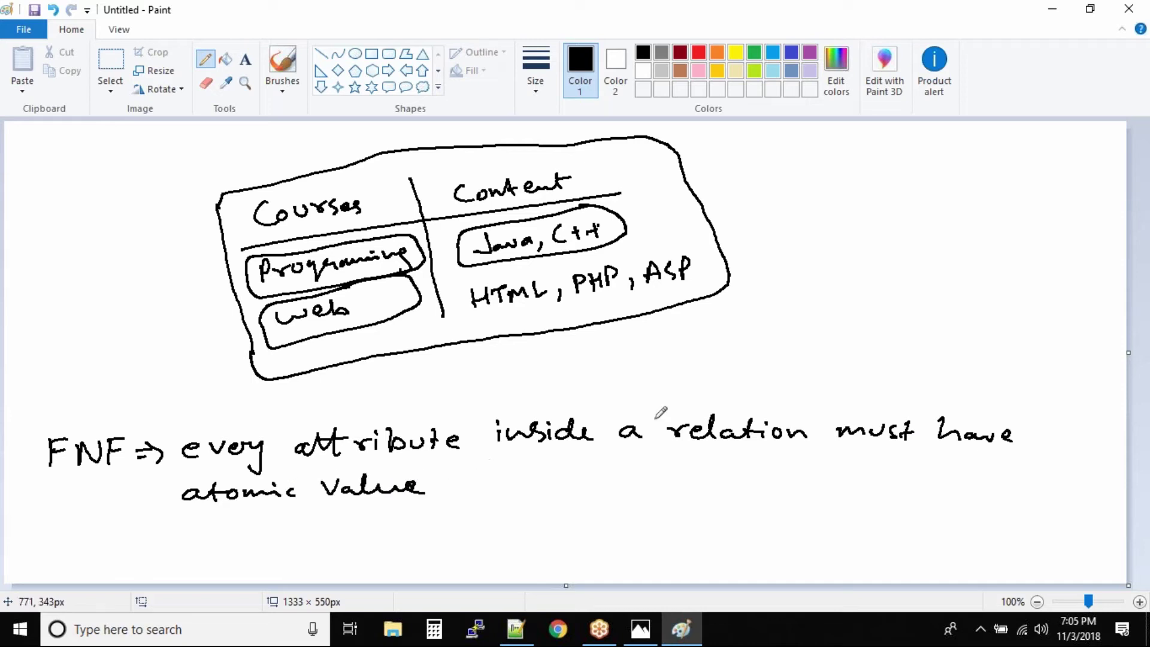
{"action": "mouse_move", "coordinate": [586, 260]}
{"action": "left_mouse_down"}
{"action": "mouse_move", "coordinate": [715, 272]}
{"action": "mouse_move", "coordinate": [699, 239]}
{"action": "mouse_move", "coordinate": [583, 251]}
{"action": "left_mouse_up"}
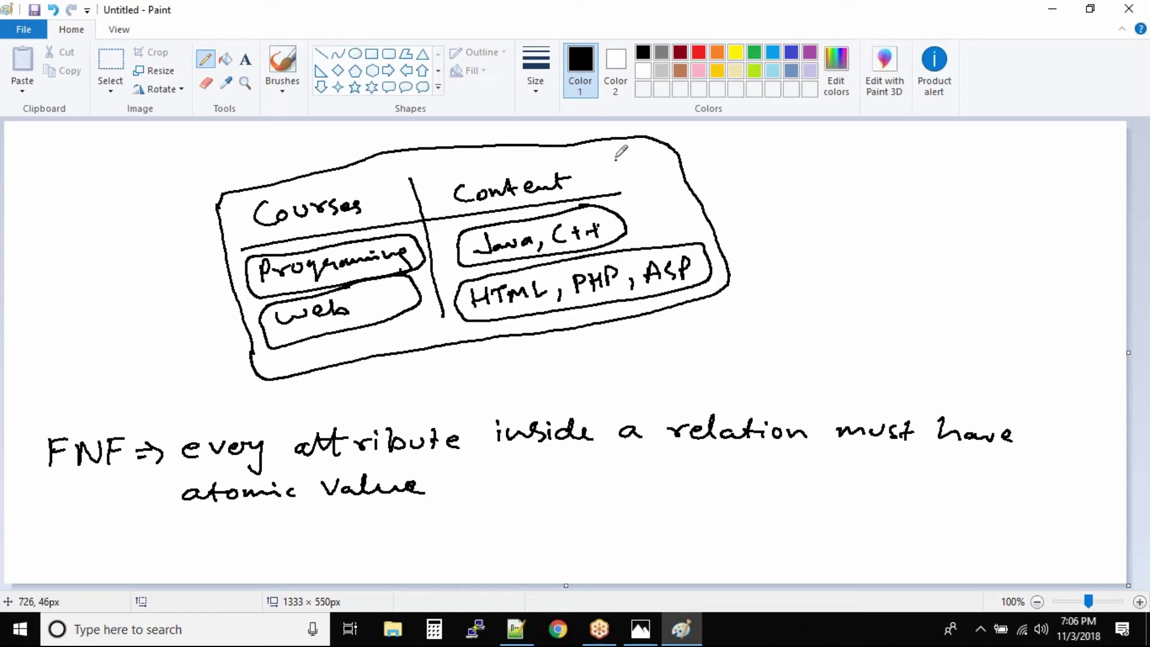
{"action": "mouse_move", "coordinate": [617, 153]}
{"action": "left_mouse_down"}
{"action": "mouse_move", "coordinate": [620, 191]}
{"action": "mouse_move", "coordinate": [641, 166]}
{"action": "left_mouse_up"}
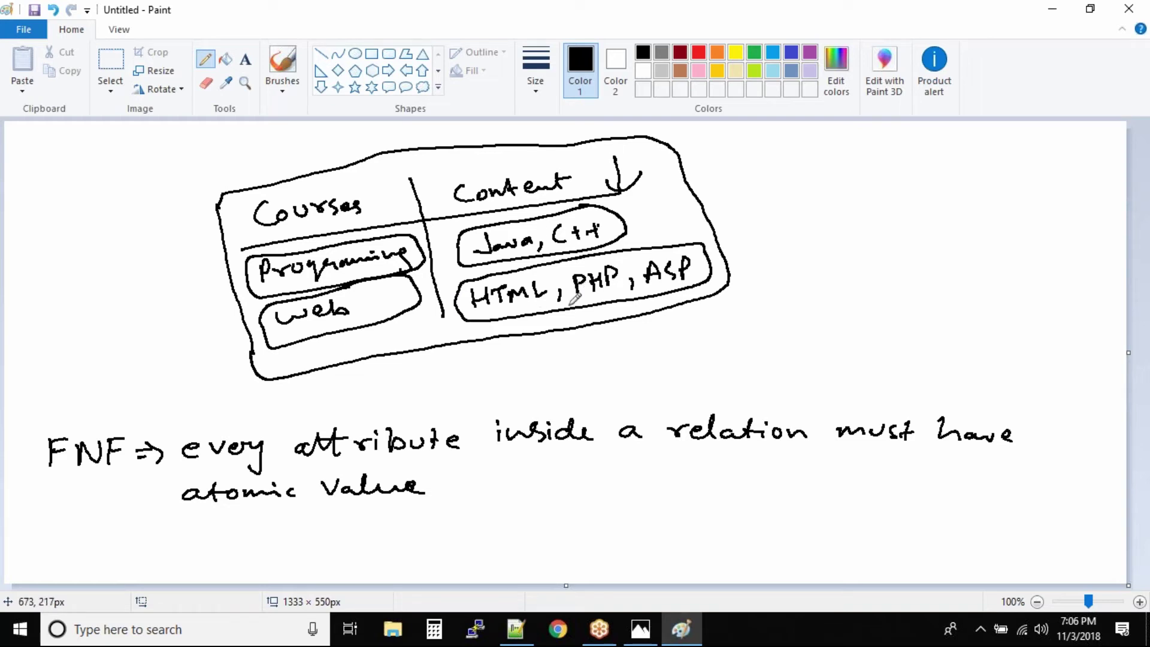
- Launch a new Paint window from Windows search and enlarge its canvas
{"action": "left_click", "coordinate": [215, 633]}
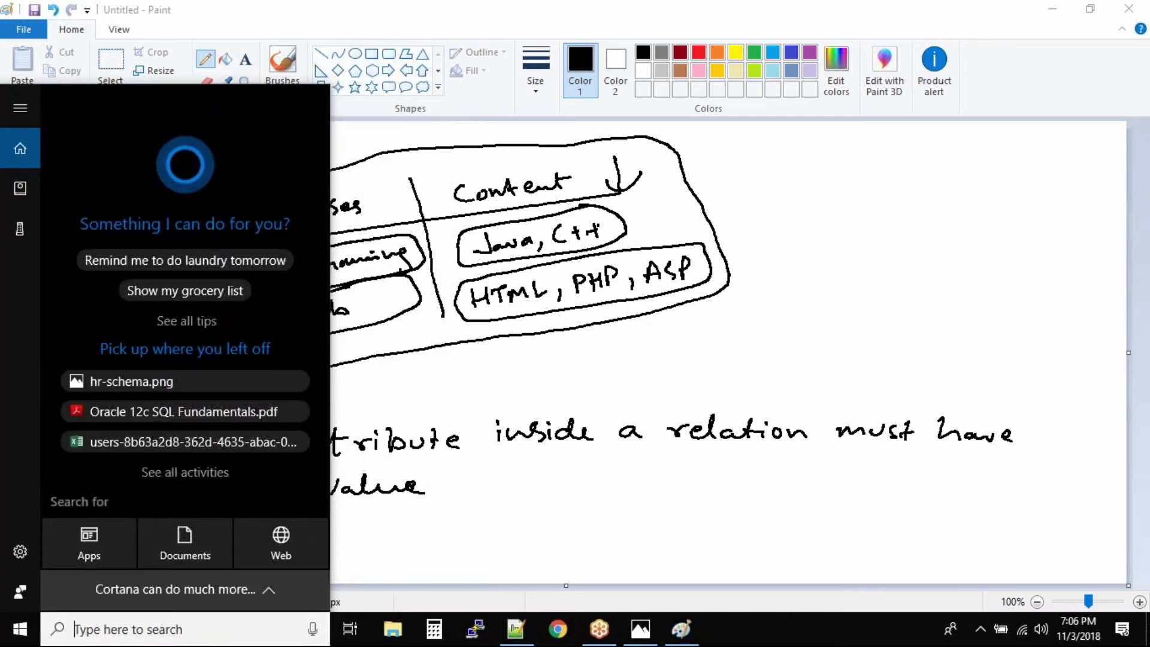
{"action": "type", "text": "pai"}
{"action": "key", "text": "Return"}
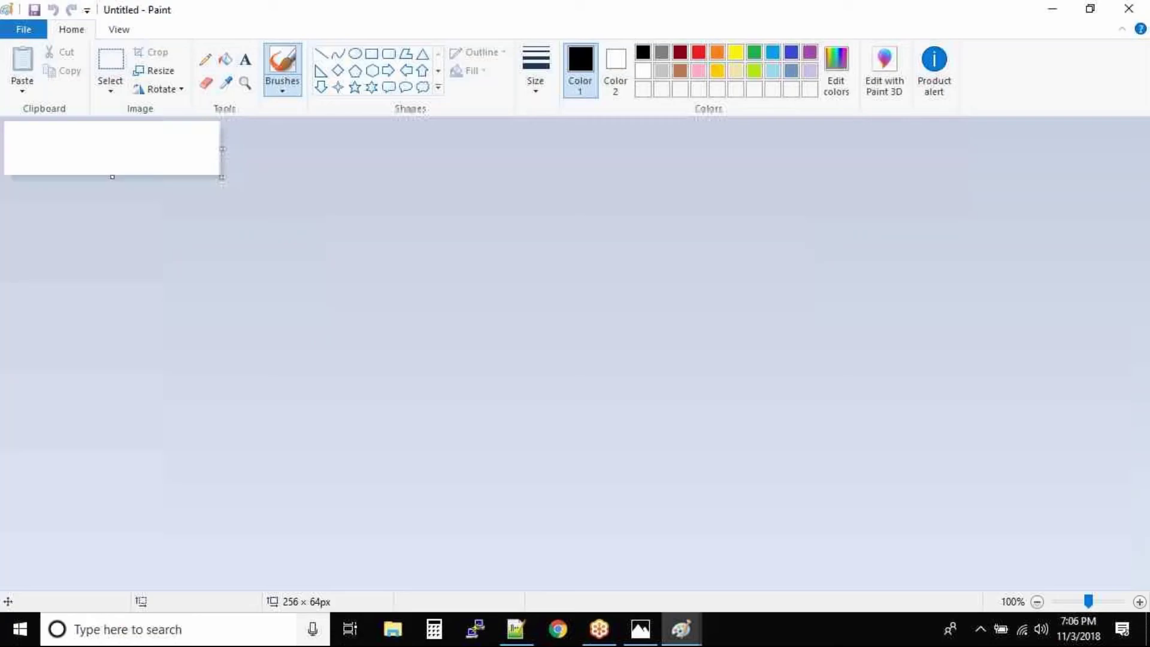
{"action": "left_click_drag", "start_coordinate": [223, 177], "coordinate": [1127, 580]}
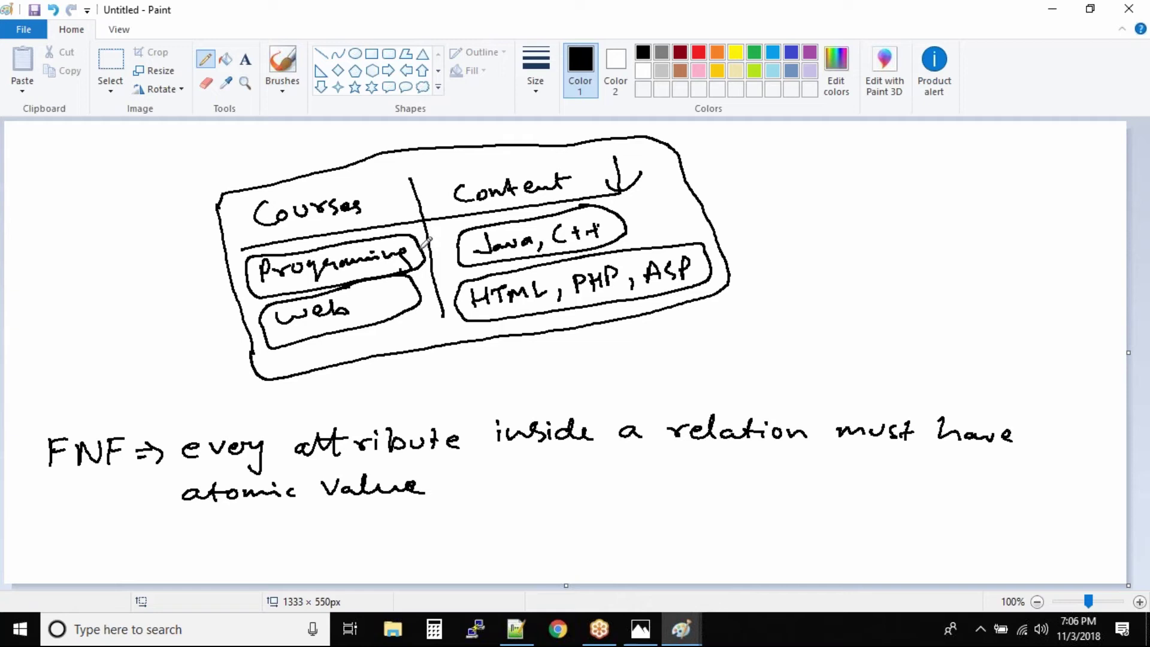
- Select the Pencil tool and choose a stroke thickness
{"action": "mouse_move", "coordinate": [142, 219]}
{"action": "left_mouse_down"}
{"action": "mouse_move", "coordinate": [182, 233]}
{"action": "mouse_move", "coordinate": [171, 247]}
{"action": "left_mouse_up"}
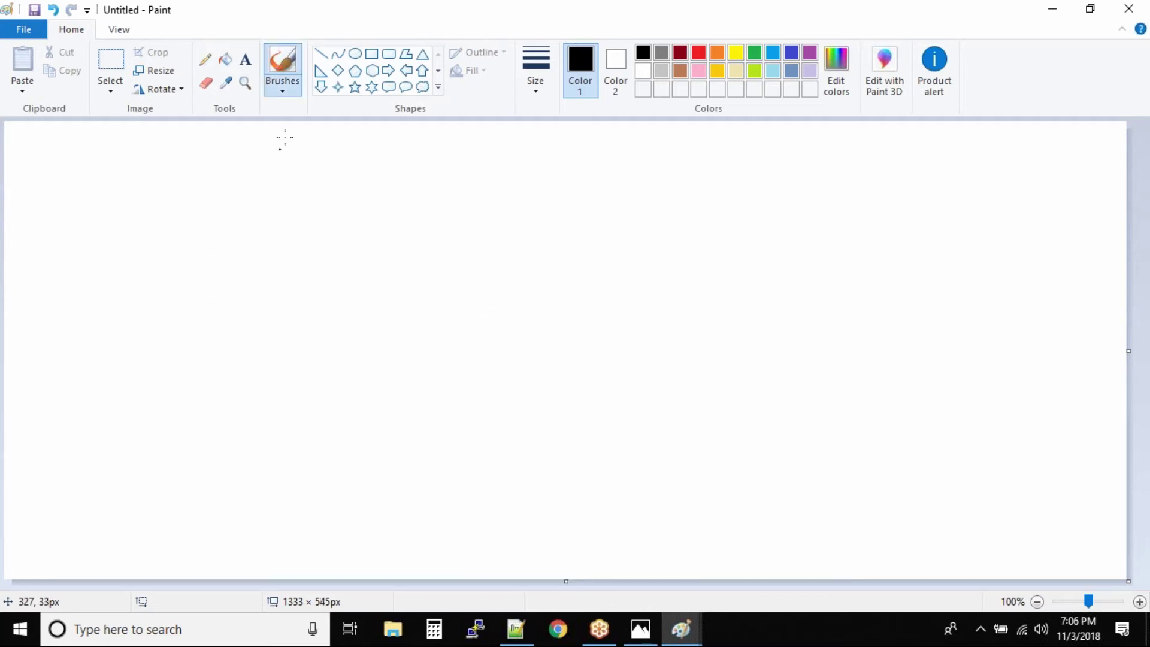
{"action": "left_click", "coordinate": [205, 60]}
{"action": "left_click", "coordinate": [535, 77]}
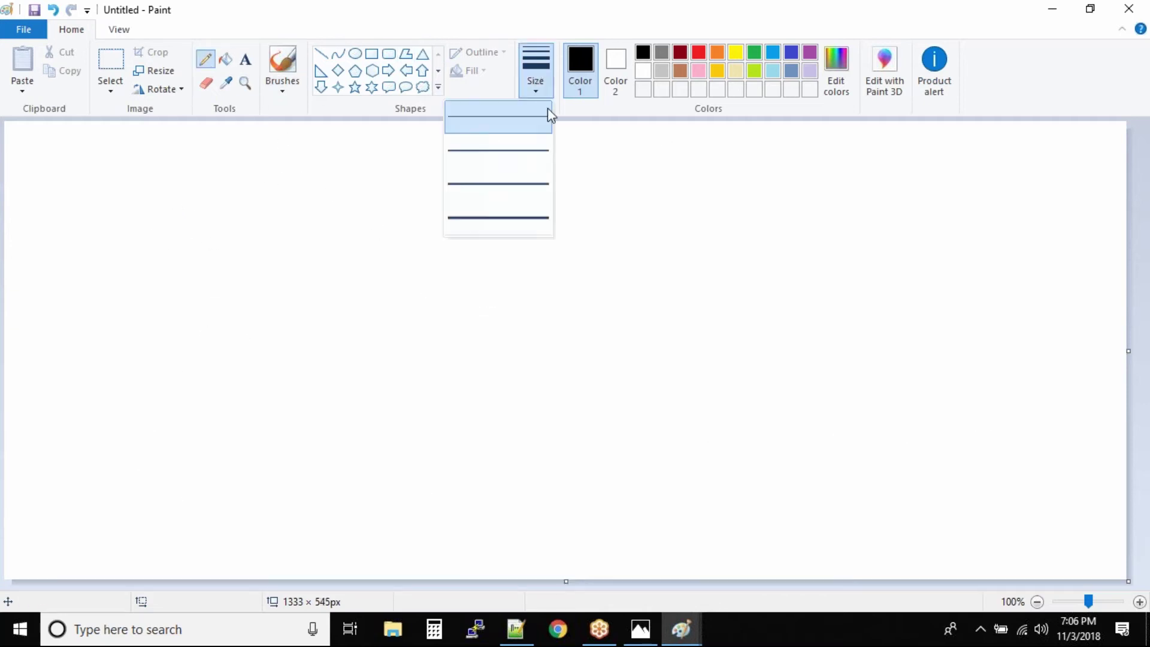
{"action": "left_click", "coordinate": [519, 183]}
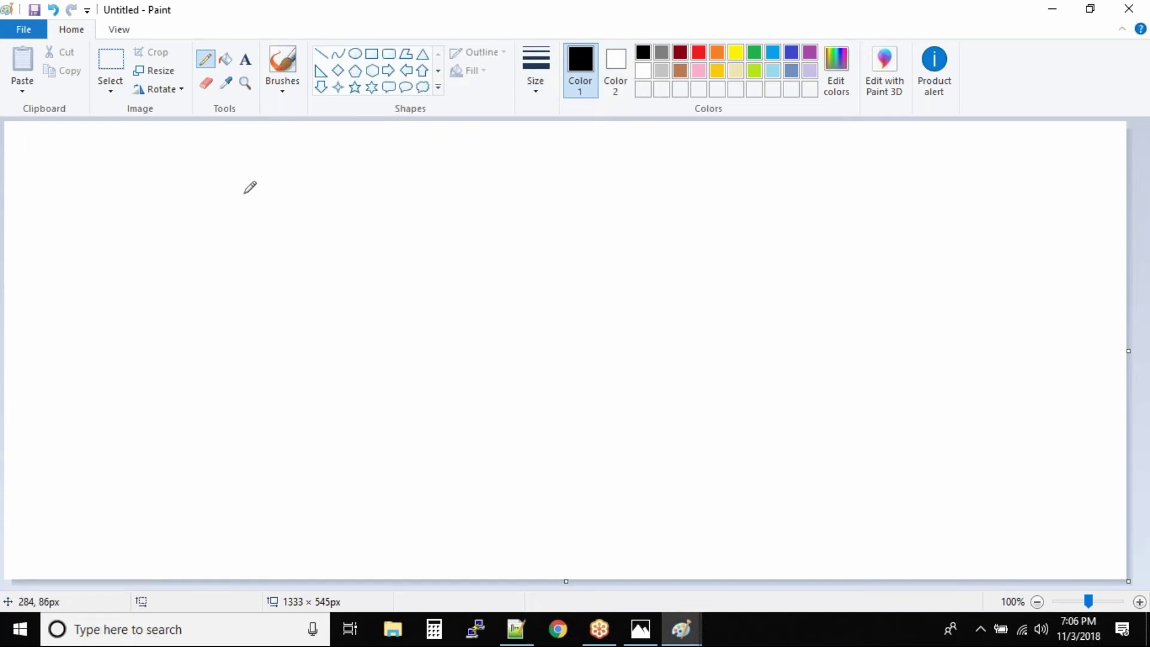
- Write the Courses and Contents headings with a divider and an underline
{"action": "mouse_move", "coordinate": [236, 185]}
{"action": "left_mouse_down"}
{"action": "mouse_move", "coordinate": [235, 203]}
{"action": "mouse_move", "coordinate": [251, 192]}
{"action": "left_mouse_up"}
{"action": "mouse_move", "coordinate": [261, 191]}
{"action": "left_mouse_down"}
{"action": "mouse_move", "coordinate": [275, 203]}
{"action": "mouse_move", "coordinate": [290, 189]}
{"action": "mouse_move", "coordinate": [333, 203]}
{"action": "left_mouse_up"}
{"action": "mouse_move", "coordinate": [489, 179]}
{"action": "left_mouse_down"}
{"action": "mouse_move", "coordinate": [490, 202]}
{"action": "mouse_move", "coordinate": [614, 196]}
{"action": "left_mouse_up"}
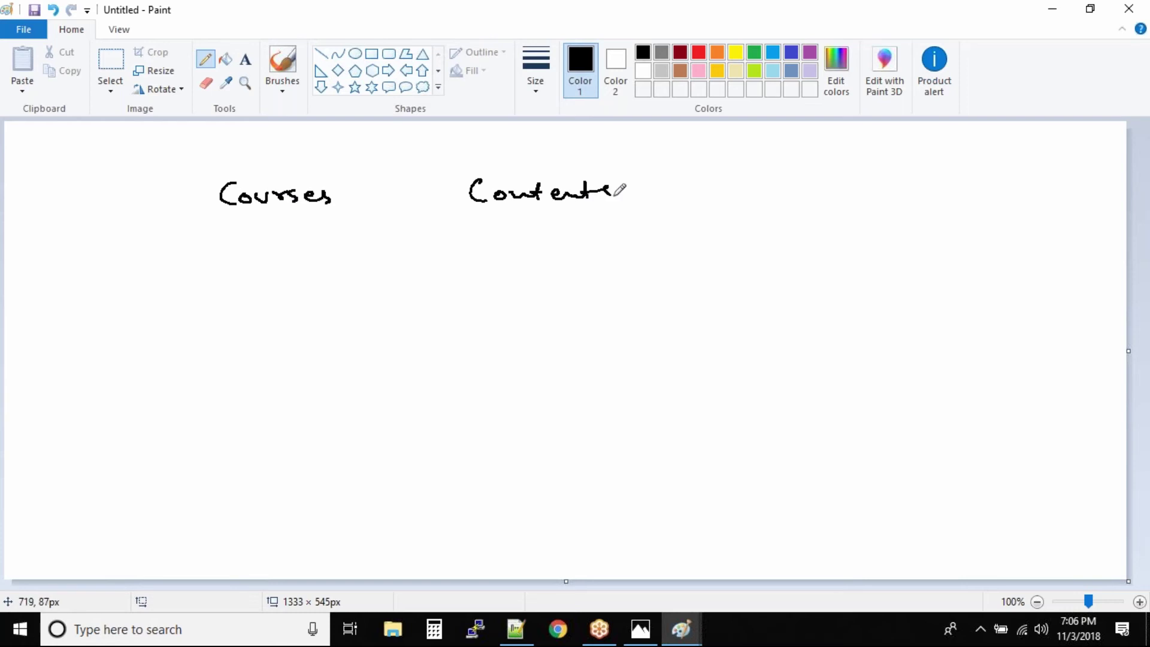
{"action": "left_click_drag", "start_coordinate": [409, 172], "coordinate": [426, 398]}
{"action": "left_click_drag", "start_coordinate": [203, 218], "coordinate": [655, 210]}
{"action": "mouse_move", "coordinate": [216, 256]}
{"action": "left_mouse_down"}
{"action": "mouse_move", "coordinate": [230, 240]}
{"action": "mouse_move", "coordinate": [264, 236]}
{"action": "mouse_move", "coordinate": [278, 249]}
{"action": "mouse_move", "coordinate": [392, 233]}
{"action": "mouse_move", "coordinate": [381, 263]}
{"action": "left_mouse_up"}
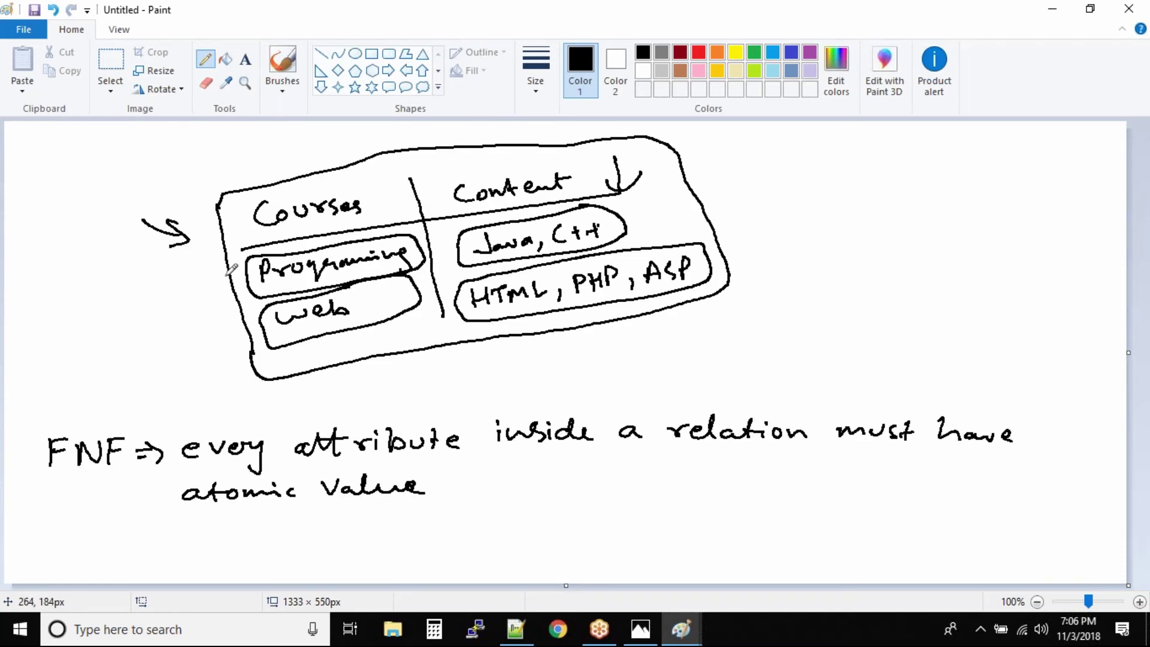
- Add two Programming rows with Java and C++ under Contents
{"action": "left_click_drag", "start_coordinate": [230, 270], "coordinate": [216, 282]}
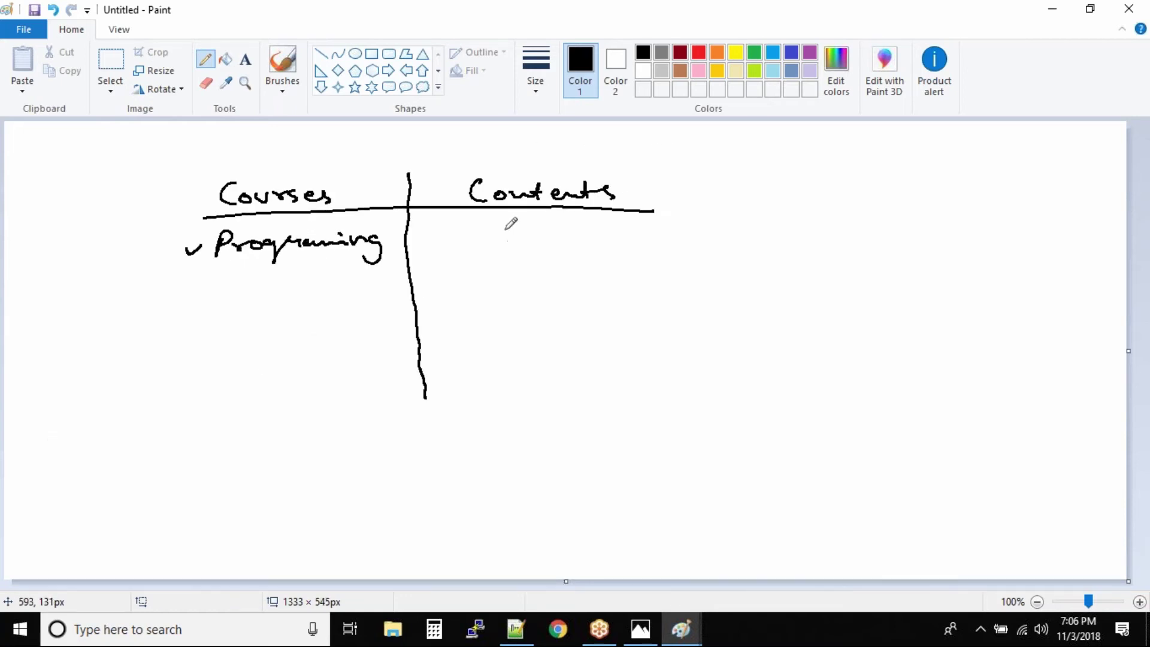
{"action": "left_click_drag", "start_coordinate": [509, 224], "coordinate": [580, 239]}
{"action": "mouse_move", "coordinate": [210, 287]}
{"action": "left_mouse_down"}
{"action": "mouse_move", "coordinate": [219, 270]}
{"action": "mouse_move", "coordinate": [250, 282]}
{"action": "mouse_move", "coordinate": [347, 274]}
{"action": "mouse_move", "coordinate": [371, 288]}
{"action": "left_mouse_up"}
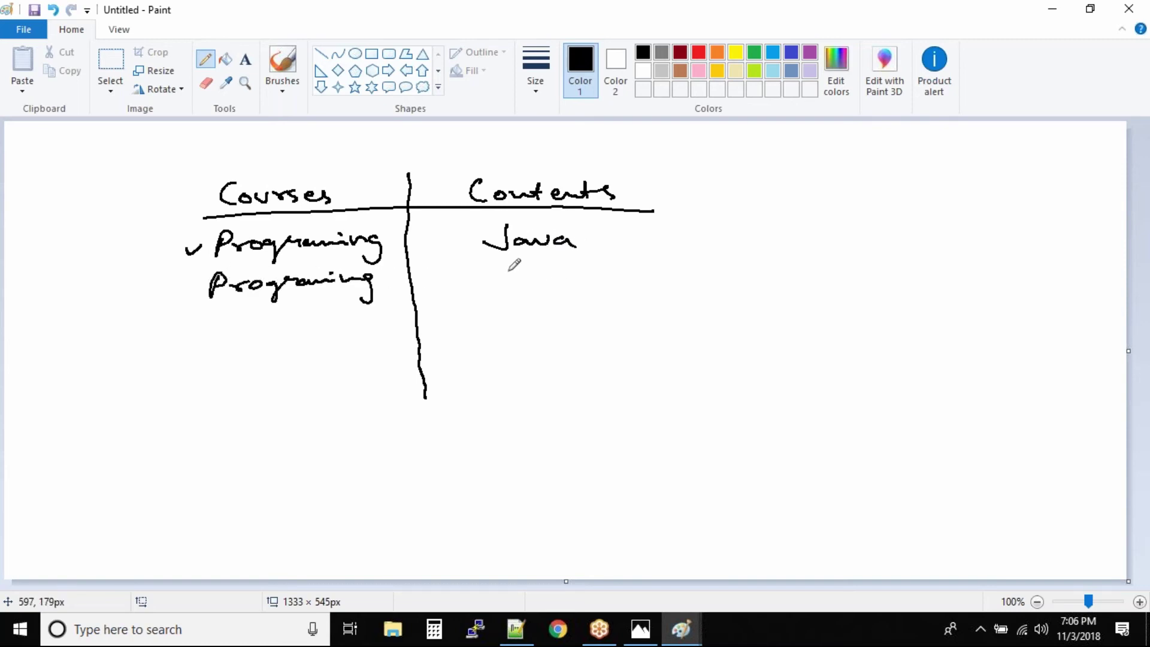
{"action": "left_click_drag", "start_coordinate": [514, 268], "coordinate": [513, 285]}
{"action": "mouse_move", "coordinate": [521, 278]}
{"action": "left_mouse_down"}
{"action": "mouse_move", "coordinate": [539, 277]}
{"action": "mouse_move", "coordinate": [531, 286]}
{"action": "left_mouse_up"}
{"action": "left_click_drag", "start_coordinate": [547, 278], "coordinate": [563, 286]}
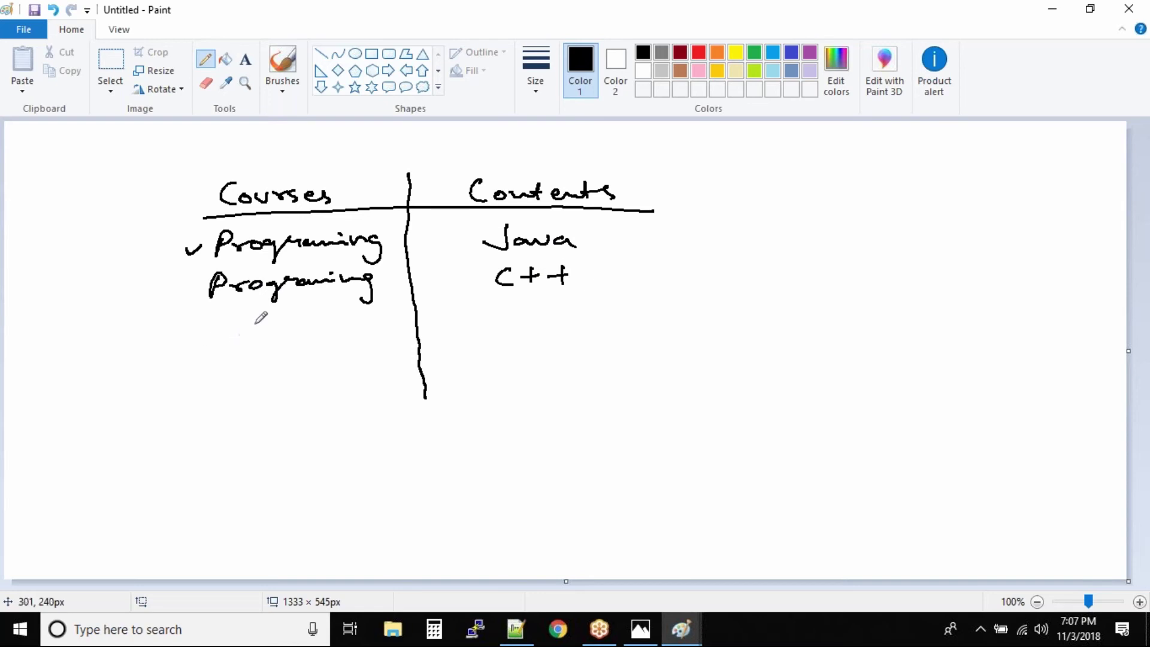
- Add two web rows with HTML and PHP under Contents
{"action": "left_click_drag", "start_coordinate": [249, 315], "coordinate": [314, 329]}
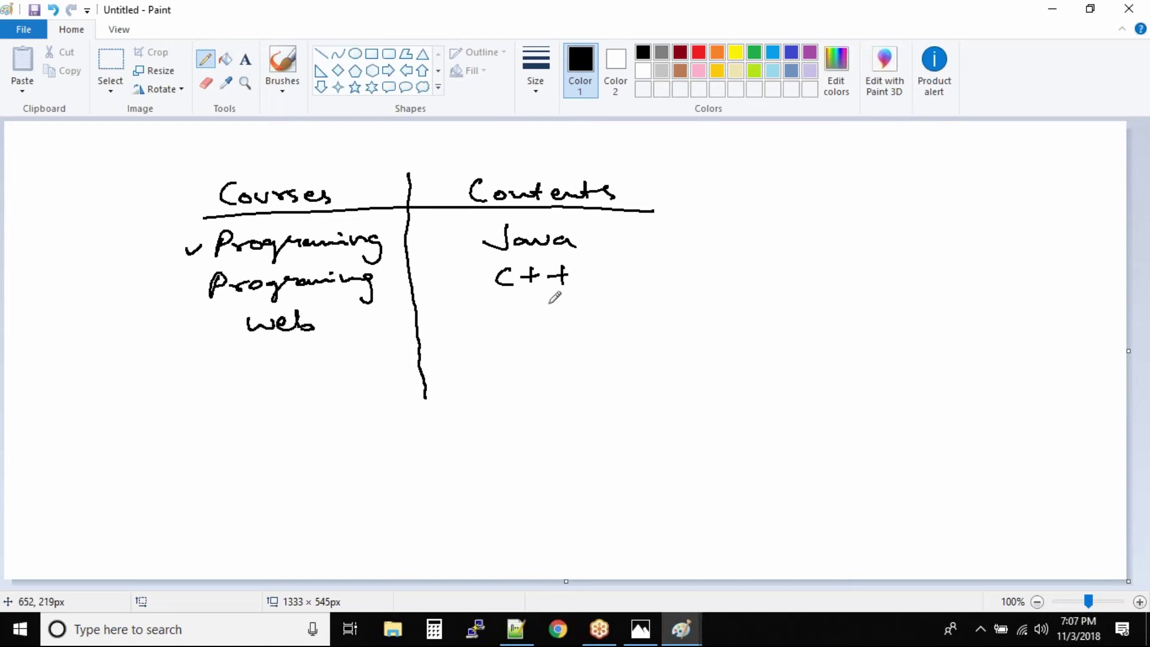
{"action": "mouse_move", "coordinate": [511, 305]}
{"action": "left_mouse_down"}
{"action": "mouse_move", "coordinate": [513, 320]}
{"action": "mouse_move", "coordinate": [529, 314]}
{"action": "left_mouse_up"}
{"action": "mouse_move", "coordinate": [530, 304]}
{"action": "left_mouse_down"}
{"action": "mouse_move", "coordinate": [530, 325]}
{"action": "mouse_move", "coordinate": [560, 303]}
{"action": "left_mouse_up"}
{"action": "left_click_drag", "start_coordinate": [549, 305], "coordinate": [551, 324]}
{"action": "left_click_drag", "start_coordinate": [564, 324], "coordinate": [608, 320]}
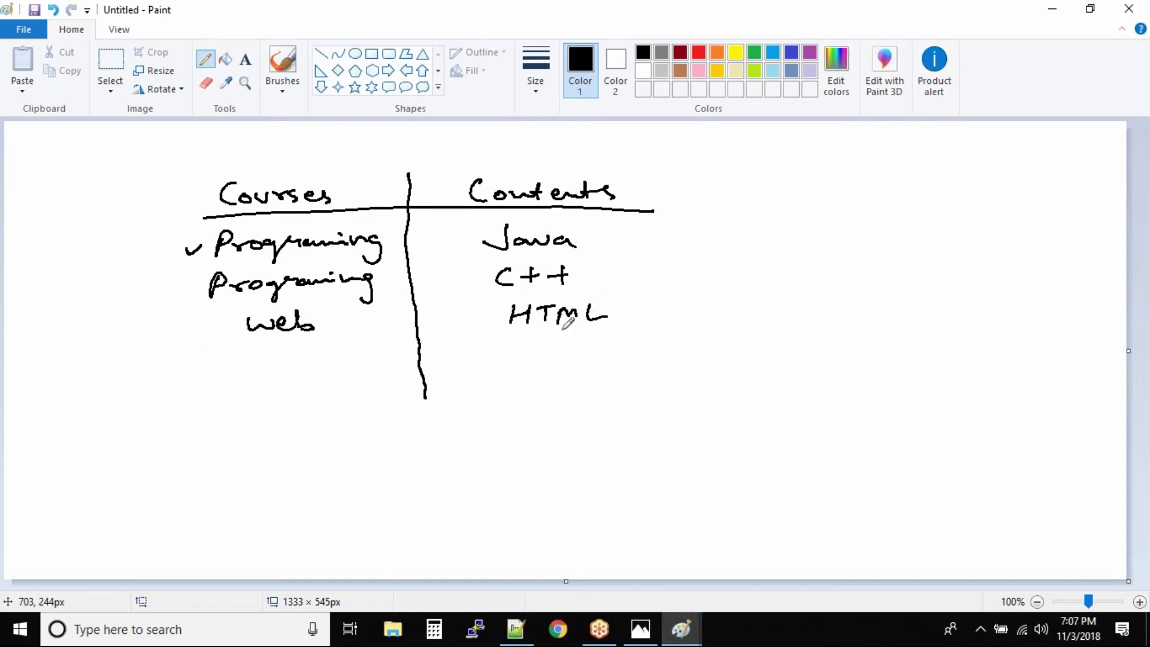
{"action": "left_click_drag", "start_coordinate": [257, 352], "coordinate": [320, 363]}
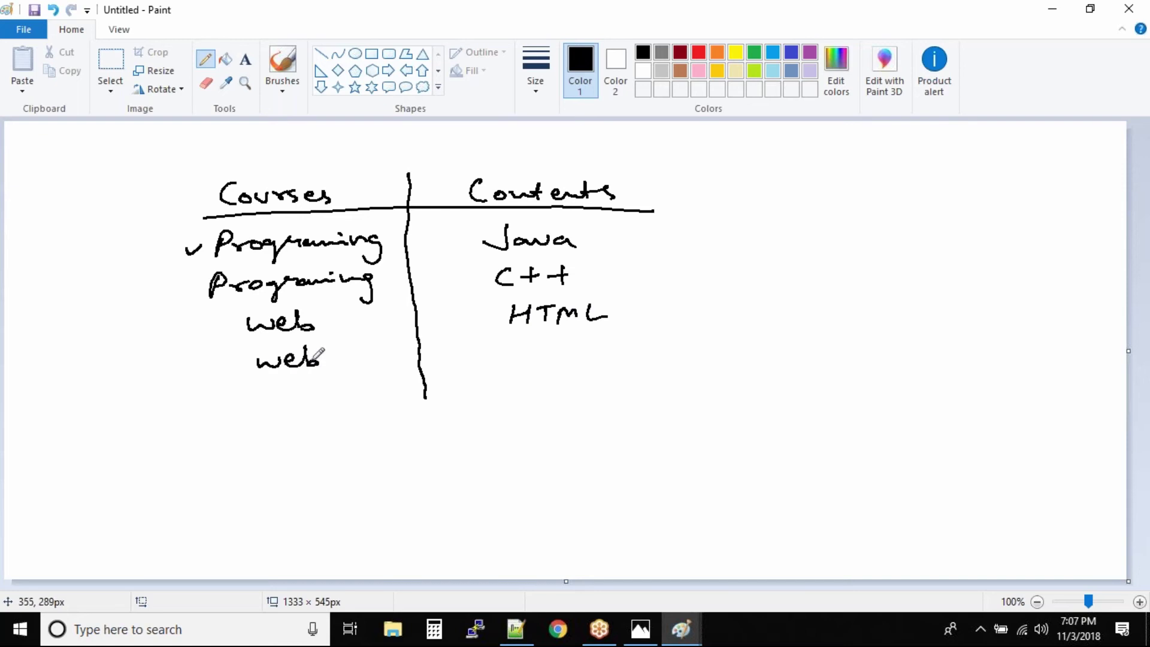
{"action": "left_click_drag", "start_coordinate": [512, 363], "coordinate": [514, 352]}
{"action": "mouse_move", "coordinate": [536, 340]}
{"action": "left_mouse_down"}
{"action": "mouse_move", "coordinate": [536, 359]}
{"action": "mouse_move", "coordinate": [553, 348]}
{"action": "left_mouse_up"}
{"action": "left_click_drag", "start_coordinate": [552, 340], "coordinate": [550, 360]}
{"action": "mouse_move", "coordinate": [563, 361]}
{"action": "left_mouse_down"}
{"action": "mouse_move", "coordinate": [563, 342]}
{"action": "mouse_move", "coordinate": [564, 352]}
{"action": "left_mouse_up"}
- Add a third web row with ASP and draw a border around the table
{"action": "left_click_drag", "start_coordinate": [257, 378], "coordinate": [320, 395]}
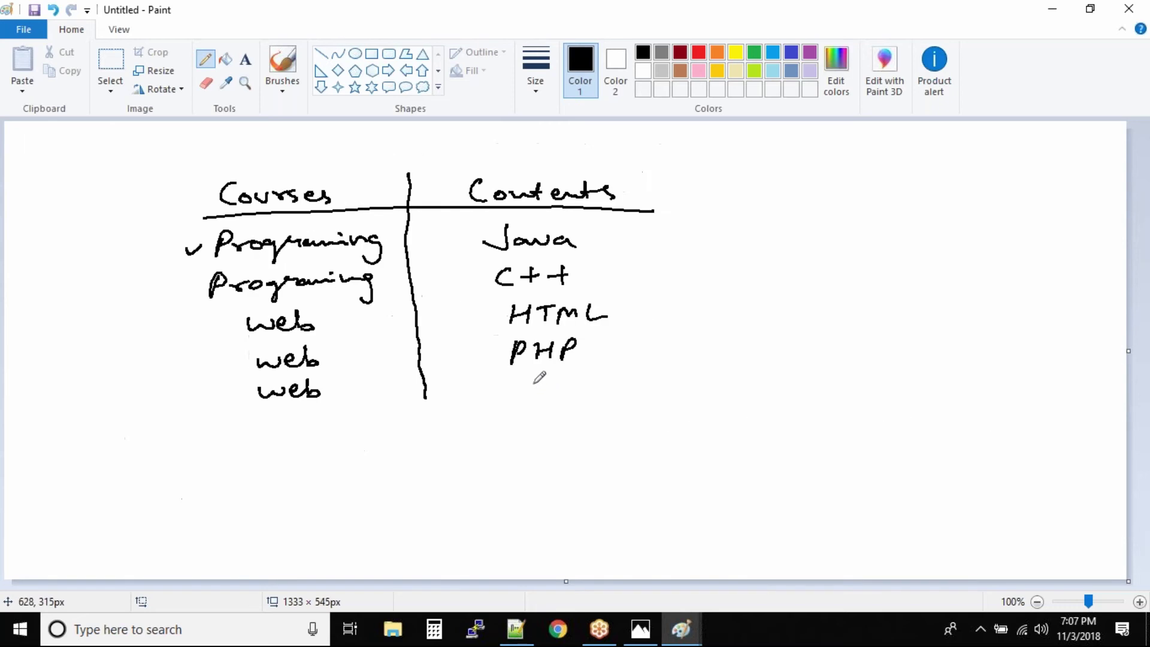
{"action": "mouse_move", "coordinate": [518, 402]}
{"action": "left_mouse_down"}
{"action": "mouse_move", "coordinate": [545, 400]}
{"action": "mouse_move", "coordinate": [569, 380]}
{"action": "left_mouse_up"}
{"action": "left_click_drag", "start_coordinate": [568, 380], "coordinate": [568, 390]}
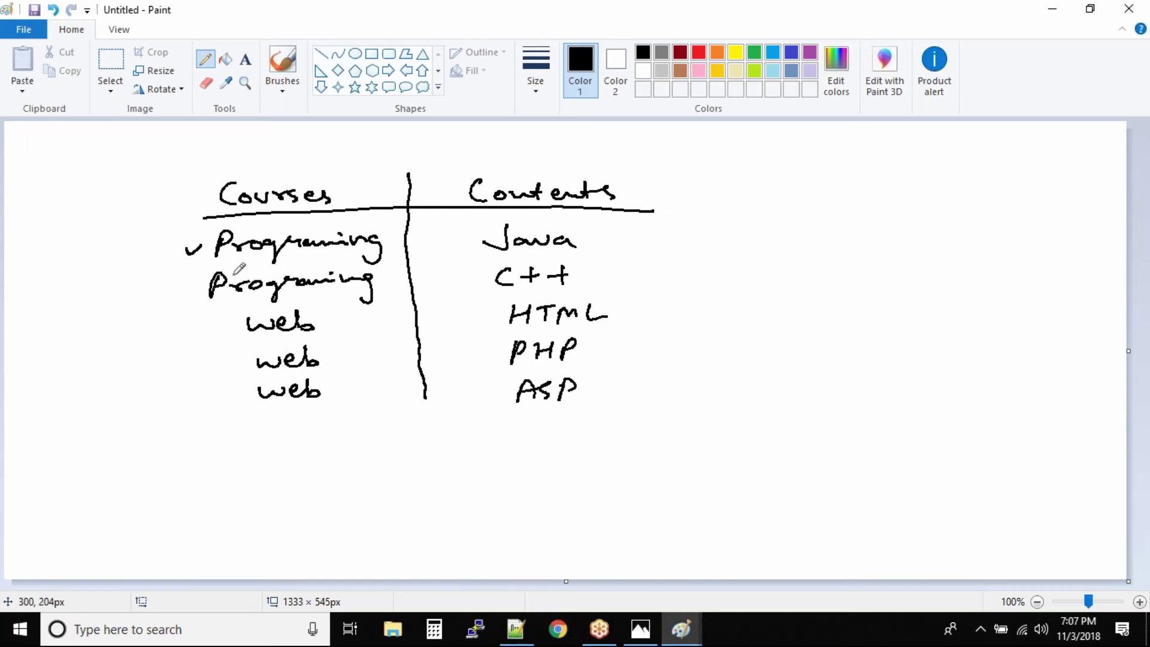
{"action": "mouse_move", "coordinate": [192, 175]}
{"action": "left_mouse_down"}
{"action": "mouse_move", "coordinate": [197, 375]}
{"action": "mouse_move", "coordinate": [221, 421]}
{"action": "mouse_move", "coordinate": [540, 396]}
{"action": "mouse_move", "coordinate": [608, 404]}
{"action": "mouse_move", "coordinate": [657, 388]}
{"action": "mouse_move", "coordinate": [671, 164]}
{"action": "mouse_move", "coordinate": [642, 154]}
{"action": "mouse_move", "coordinate": [472, 175]}
{"action": "mouse_move", "coordinate": [191, 173]}
{"action": "left_mouse_up"}
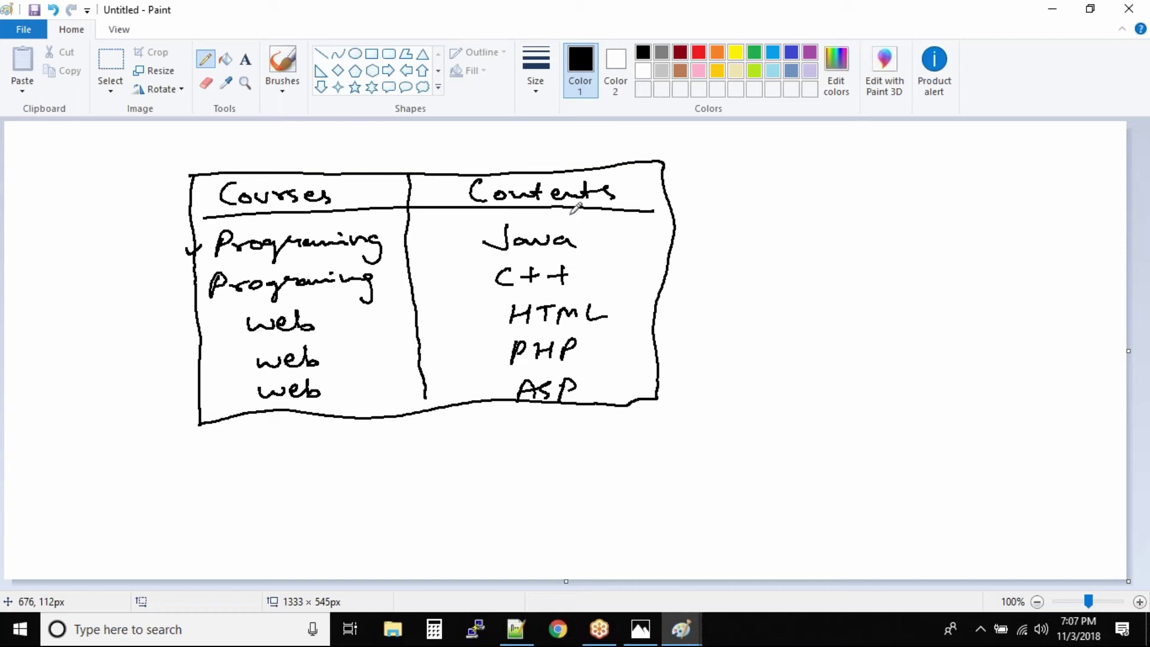
- Tick the Contents and Courses headings, then loop Java, C++, HTML and PHP
{"action": "left_click_drag", "start_coordinate": [542, 155], "coordinate": [572, 151]}
{"action": "left_click_drag", "start_coordinate": [276, 150], "coordinate": [303, 151]}
{"action": "mouse_move", "coordinate": [564, 221]}
{"action": "left_mouse_down"}
{"action": "mouse_move", "coordinate": [594, 255]}
{"action": "mouse_move", "coordinate": [566, 219]}
{"action": "left_mouse_up"}
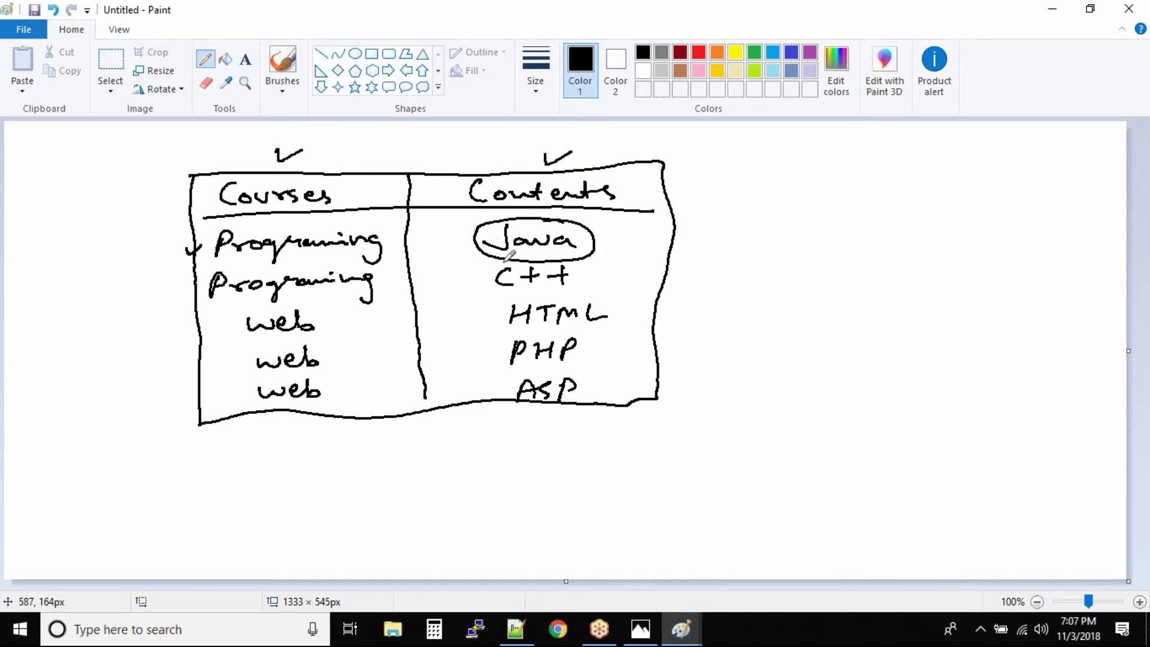
{"action": "mouse_move", "coordinate": [497, 255]}
{"action": "left_mouse_down"}
{"action": "mouse_move", "coordinate": [596, 270]}
{"action": "mouse_move", "coordinate": [523, 294]}
{"action": "mouse_move", "coordinate": [541, 290]}
{"action": "left_mouse_up"}
{"action": "mouse_move", "coordinate": [530, 335]}
{"action": "left_mouse_down"}
{"action": "mouse_move", "coordinate": [587, 348]}
{"action": "mouse_move", "coordinate": [550, 359]}
{"action": "mouse_move", "coordinate": [507, 403]}
{"action": "mouse_move", "coordinate": [562, 364]}
{"action": "left_mouse_up"}
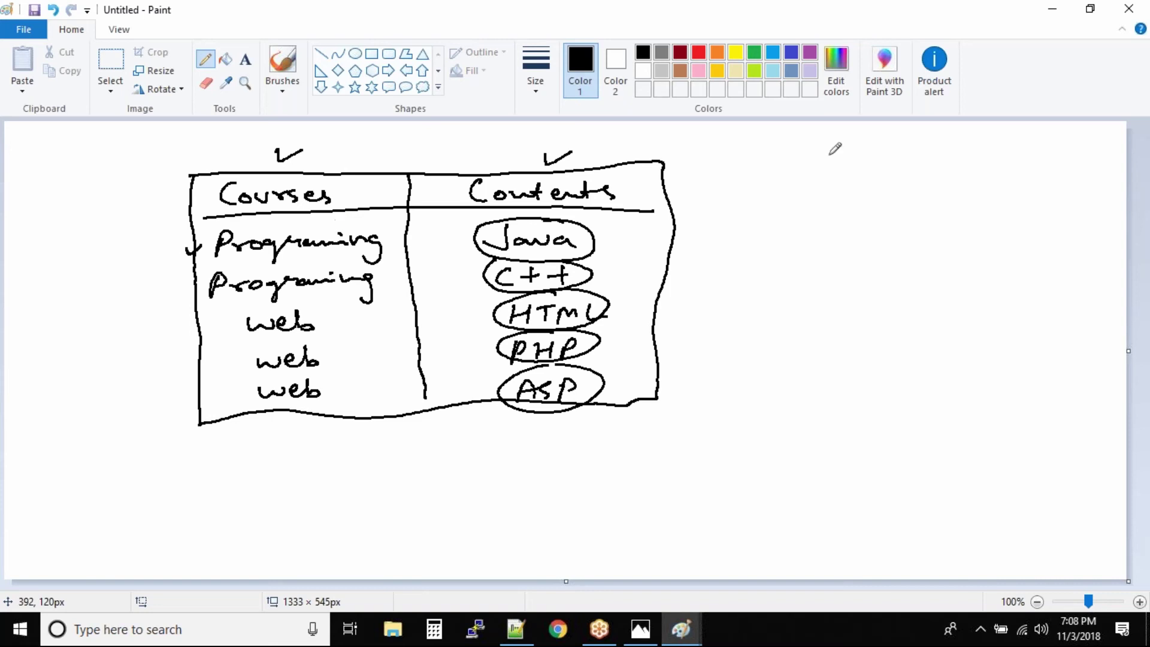
- Write the underlined Address 1 and Address2 headings with a column divider
{"action": "mouse_move", "coordinate": [820, 165]}
{"action": "left_mouse_down"}
{"action": "mouse_move", "coordinate": [805, 187]}
{"action": "mouse_move", "coordinate": [850, 180]}
{"action": "mouse_move", "coordinate": [858, 149]}
{"action": "mouse_move", "coordinate": [886, 169]}
{"action": "mouse_move", "coordinate": [942, 164]}
{"action": "left_mouse_up"}
{"action": "mouse_move", "coordinate": [790, 204]}
{"action": "left_mouse_down"}
{"action": "mouse_move", "coordinate": [962, 191]}
{"action": "mouse_move", "coordinate": [962, 154]}
{"action": "mouse_move", "coordinate": [958, 183]}
{"action": "mouse_move", "coordinate": [1100, 160]}
{"action": "mouse_move", "coordinate": [1106, 173]}
{"action": "left_mouse_up"}
{"action": "left_click_drag", "start_coordinate": [980, 147], "coordinate": [987, 296]}
{"action": "left_click_drag", "start_coordinate": [1008, 193], "coordinate": [1107, 188]}
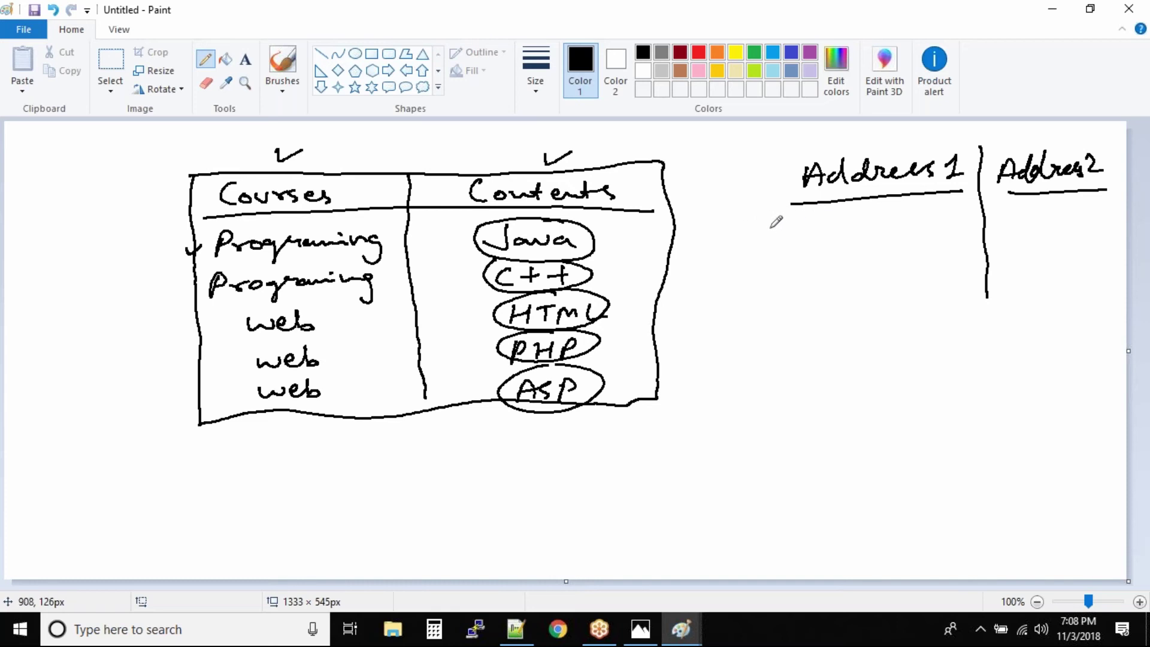
- Add 'HNO 575' under Address 1 and 'CITY, State' under Address2, then mark an X
{"action": "mouse_move", "coordinate": [766, 225]}
{"action": "left_mouse_down"}
{"action": "mouse_move", "coordinate": [767, 238]}
{"action": "mouse_move", "coordinate": [782, 232]}
{"action": "left_mouse_up"}
{"action": "mouse_move", "coordinate": [782, 222]}
{"action": "left_mouse_down"}
{"action": "mouse_move", "coordinate": [781, 240]}
{"action": "mouse_move", "coordinate": [800, 223]}
{"action": "mouse_move", "coordinate": [872, 242]}
{"action": "mouse_move", "coordinate": [899, 221]}
{"action": "mouse_move", "coordinate": [935, 220]}
{"action": "left_mouse_up"}
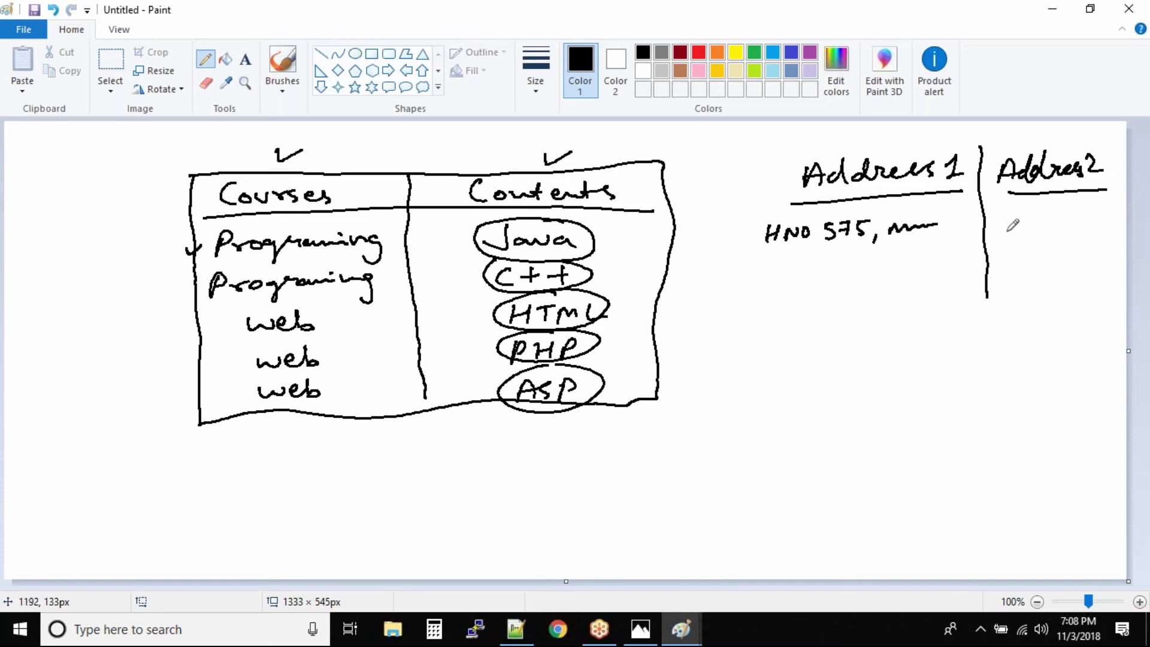
{"action": "left_click_drag", "start_coordinate": [1013, 218], "coordinate": [1021, 235]}
{"action": "mouse_move", "coordinate": [1026, 217]}
{"action": "left_mouse_down"}
{"action": "mouse_move", "coordinate": [1057, 239]}
{"action": "mouse_move", "coordinate": [1104, 215]}
{"action": "left_mouse_up"}
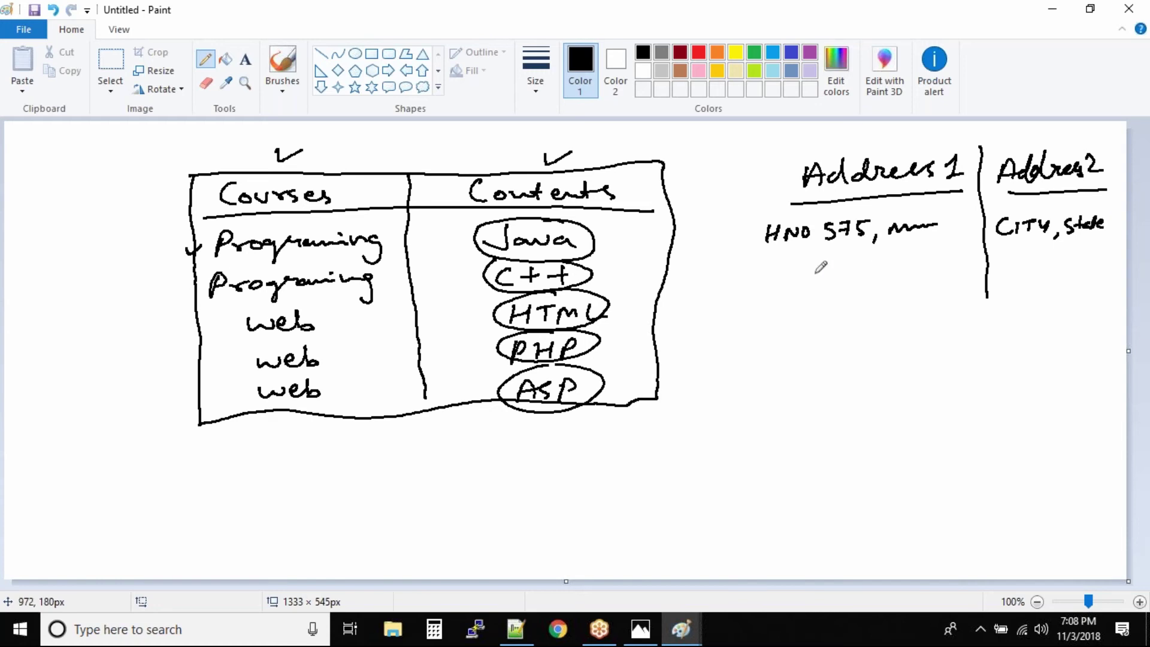
{"action": "mouse_move", "coordinate": [731, 202]}
{"action": "left_mouse_down"}
{"action": "mouse_move", "coordinate": [746, 215]}
{"action": "mouse_move", "coordinate": [732, 220]}
{"action": "left_mouse_up"}
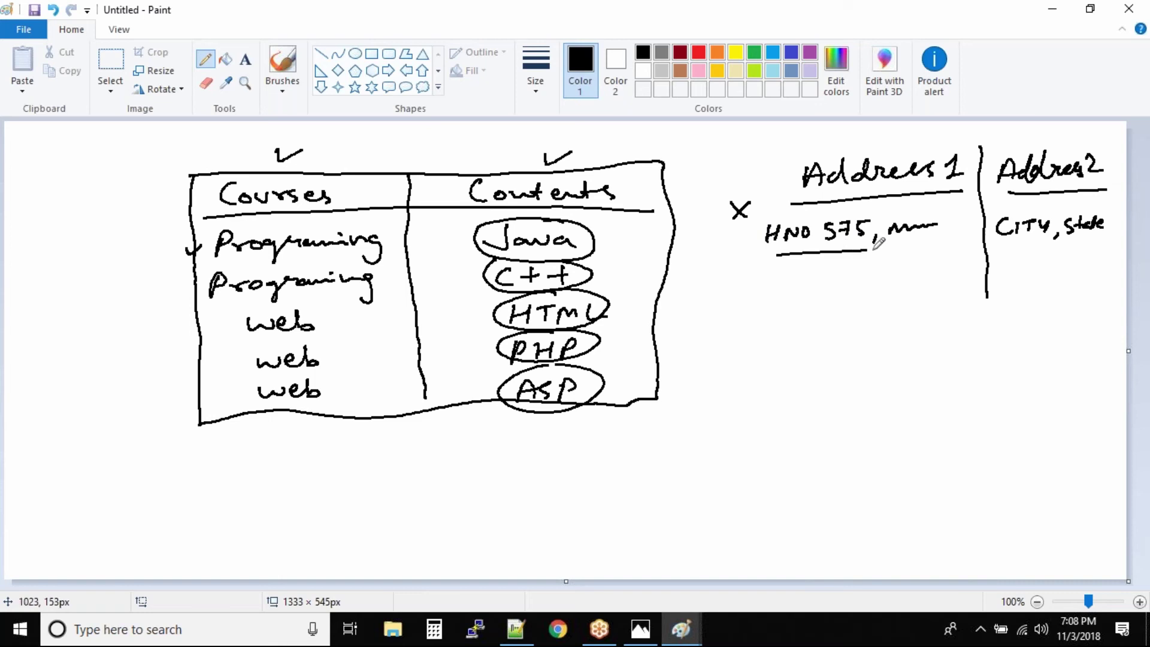
- Draw an arrow and X under the house number, then write 'H.NO,' on a new line
{"action": "mouse_move", "coordinate": [778, 255]}
{"action": "left_mouse_down"}
{"action": "mouse_move", "coordinate": [959, 242]}
{"action": "mouse_move", "coordinate": [939, 254]}
{"action": "left_mouse_up"}
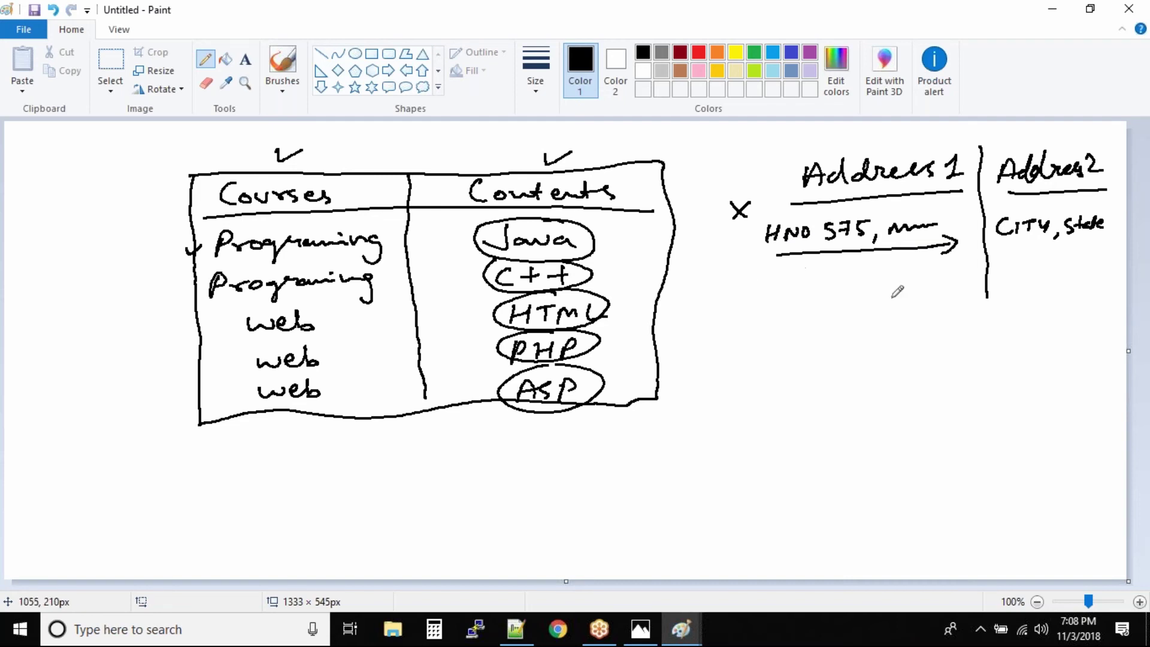
{"action": "mouse_move", "coordinate": [874, 271]}
{"action": "left_mouse_down"}
{"action": "mouse_move", "coordinate": [910, 297]}
{"action": "mouse_move", "coordinate": [877, 302]}
{"action": "left_mouse_up"}
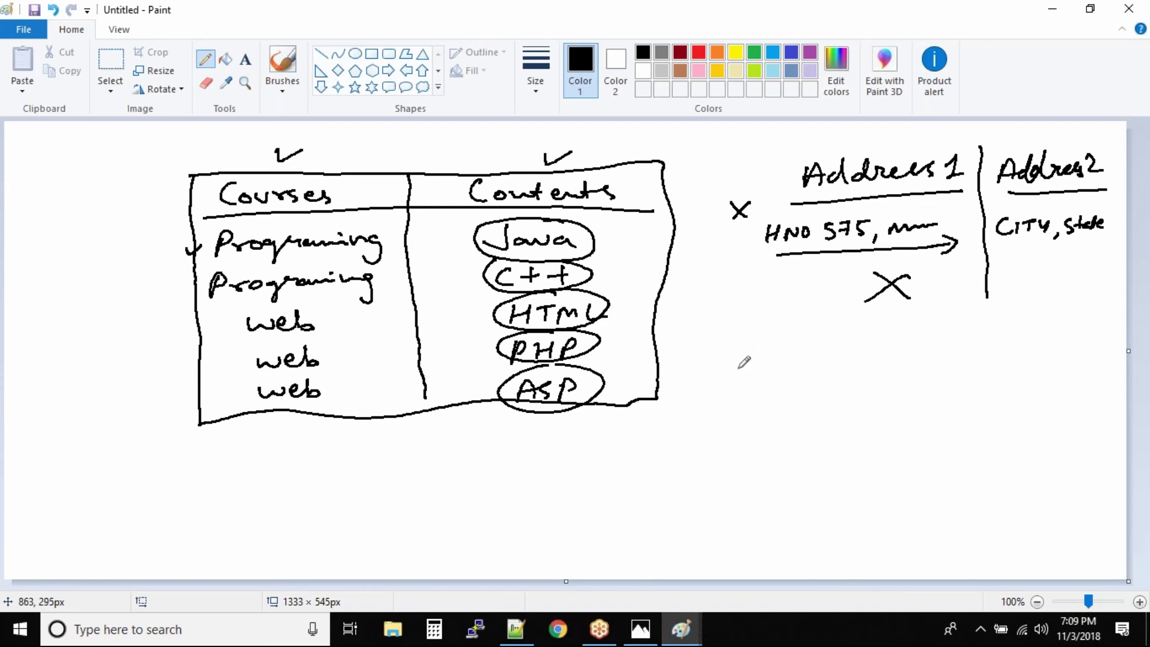
{"action": "left_click_drag", "start_coordinate": [716, 344], "coordinate": [716, 364]}
{"action": "left_click_drag", "start_coordinate": [716, 354], "coordinate": [733, 364]}
{"action": "left_click", "coordinate": [740, 359]}
{"action": "left_click_drag", "start_coordinate": [745, 349], "coordinate": [759, 362]}
{"action": "mouse_move", "coordinate": [759, 362]}
{"action": "left_mouse_down"}
{"action": "mouse_move", "coordinate": [760, 344]}
{"action": "mouse_move", "coordinate": [794, 368]}
{"action": "mouse_move", "coordinate": [821, 353]}
{"action": "mouse_move", "coordinate": [816, 363]}
{"action": "left_mouse_up"}
- Continue the address line with 'Street, CITY, State'
{"action": "mouse_move", "coordinate": [839, 342]}
{"action": "left_mouse_down"}
{"action": "mouse_move", "coordinate": [843, 359]}
{"action": "mouse_move", "coordinate": [849, 347]}
{"action": "left_mouse_up"}
{"action": "left_click_drag", "start_coordinate": [853, 346], "coordinate": [886, 355]}
{"action": "left_click_drag", "start_coordinate": [888, 338], "coordinate": [889, 358]}
{"action": "mouse_move", "coordinate": [880, 347]}
{"action": "left_mouse_down"}
{"action": "mouse_move", "coordinate": [913, 364]}
{"action": "mouse_move", "coordinate": [952, 360]}
{"action": "left_mouse_up"}
{"action": "left_click_drag", "start_coordinate": [956, 344], "coordinate": [972, 342]}
{"action": "mouse_move", "coordinate": [963, 343]}
{"action": "left_mouse_down"}
{"action": "mouse_move", "coordinate": [964, 361]}
{"action": "mouse_move", "coordinate": [1035, 358]}
{"action": "left_mouse_up"}
{"action": "left_click_drag", "start_coordinate": [1039, 349], "coordinate": [1083, 356]}
{"action": "left_click_drag", "start_coordinate": [1089, 353], "coordinate": [1085, 363]}
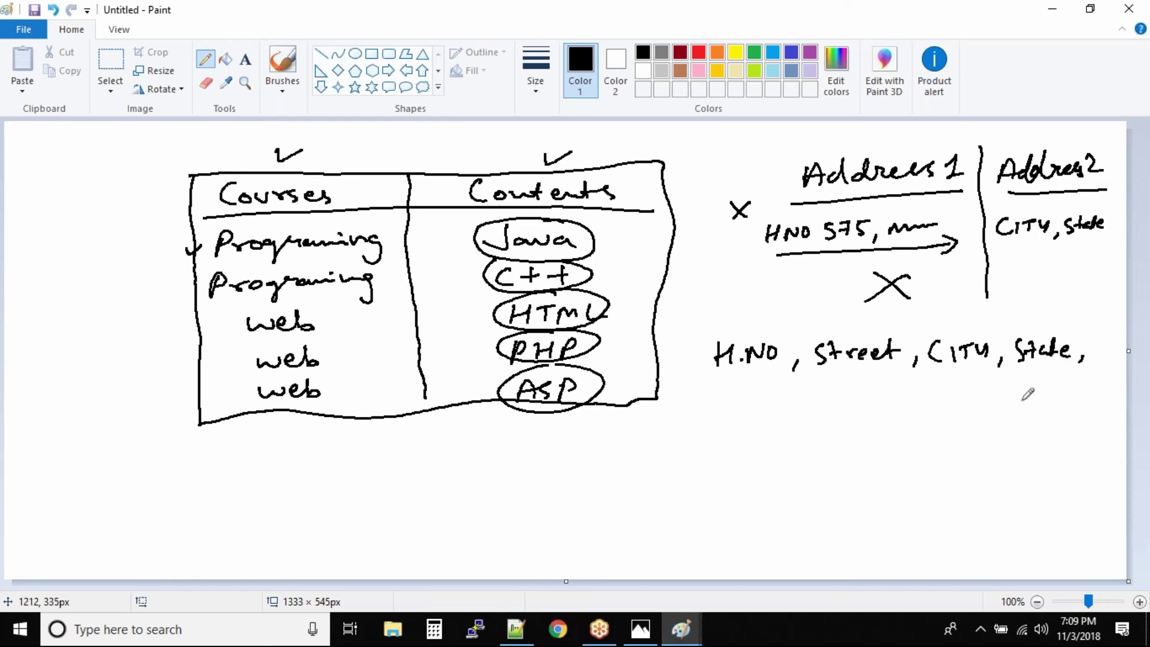
- Add 'COU, ZIP' on a second line, underline both lines, and arrow down from both address columns
{"action": "left_click_drag", "start_coordinate": [976, 401], "coordinate": [976, 417]}
{"action": "mouse_move", "coordinate": [981, 412]}
{"action": "left_mouse_down"}
{"action": "mouse_move", "coordinate": [1017, 403]}
{"action": "mouse_move", "coordinate": [1019, 419]}
{"action": "mouse_move", "coordinate": [1058, 416]}
{"action": "left_mouse_up"}
{"action": "mouse_move", "coordinate": [1066, 397]}
{"action": "left_mouse_down"}
{"action": "mouse_move", "coordinate": [1066, 414]}
{"action": "mouse_move", "coordinate": [1084, 405]}
{"action": "left_mouse_up"}
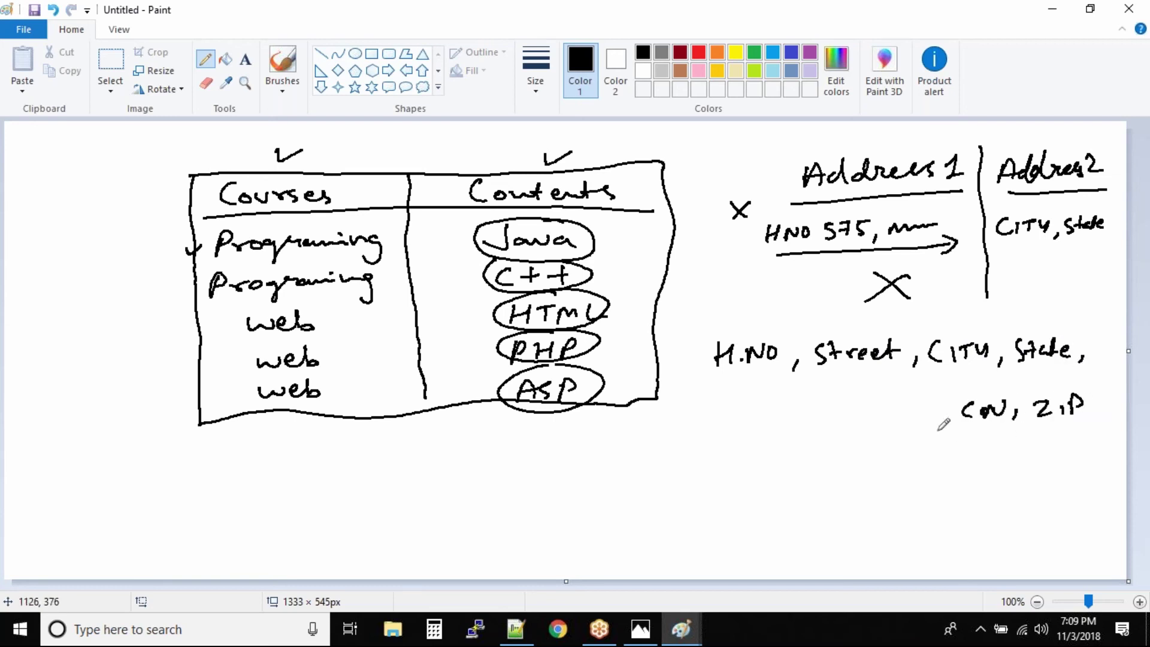
{"action": "left_click_drag", "start_coordinate": [735, 390], "coordinate": [1089, 367]}
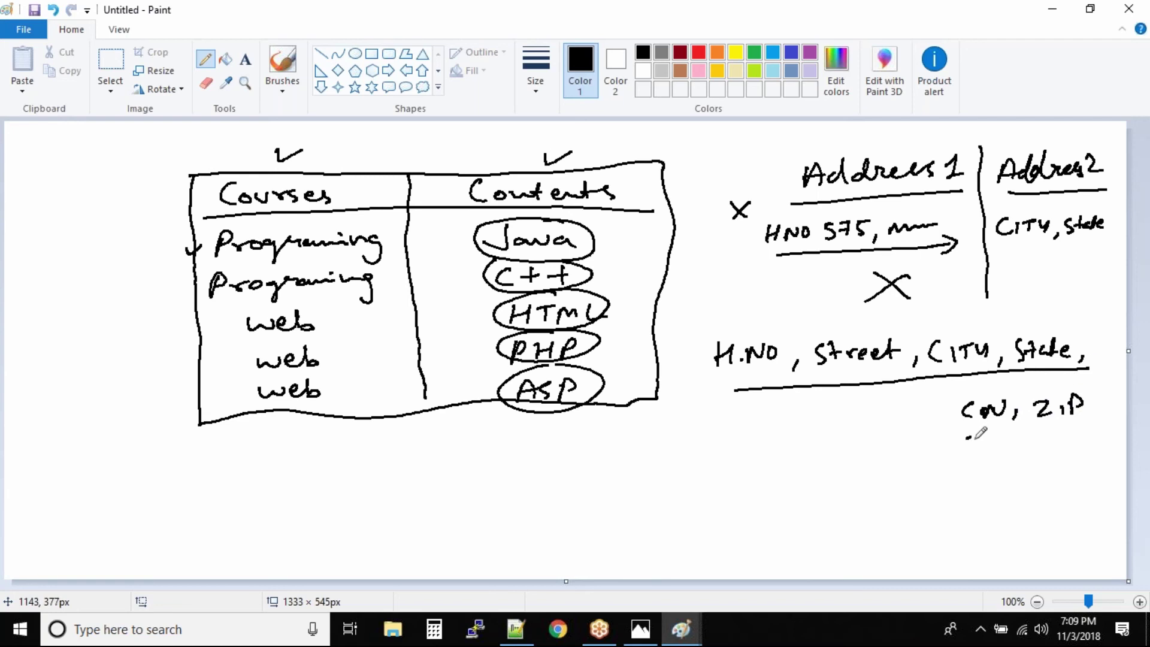
{"action": "left_click_drag", "start_coordinate": [967, 437], "coordinate": [1089, 431]}
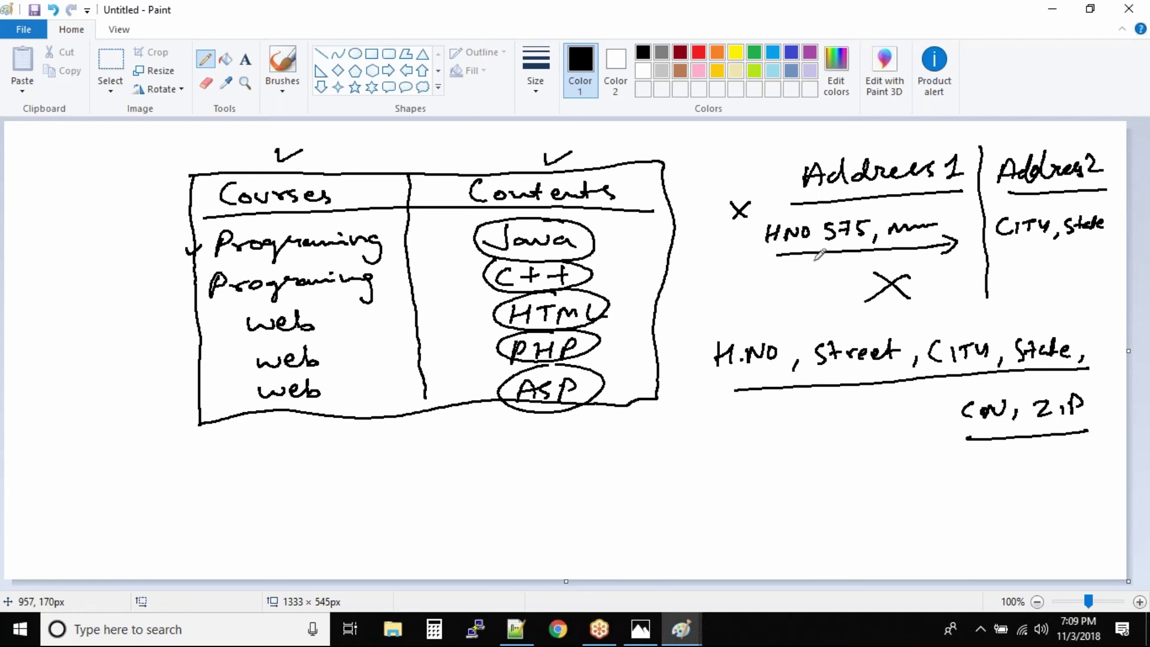
{"action": "mouse_move", "coordinate": [835, 259]}
{"action": "left_mouse_down"}
{"action": "mouse_move", "coordinate": [808, 315]}
{"action": "mouse_move", "coordinate": [829, 307]}
{"action": "left_mouse_up"}
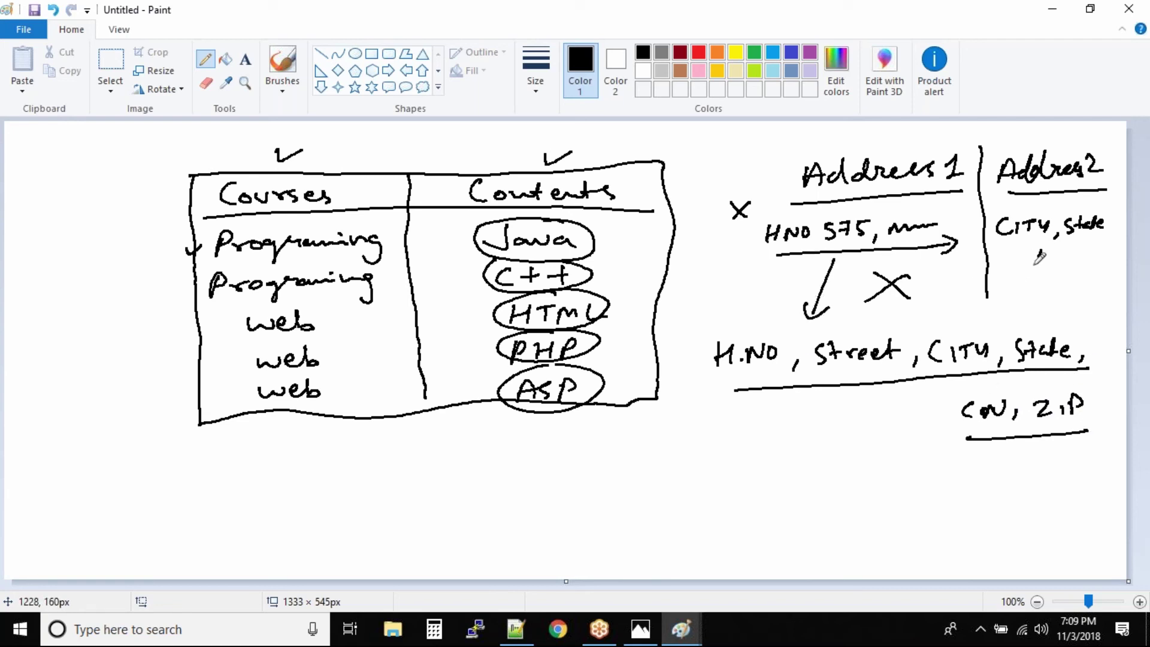
{"action": "mouse_move", "coordinate": [1043, 251]}
{"action": "left_mouse_down"}
{"action": "mouse_move", "coordinate": [996, 320]}
{"action": "mouse_move", "coordinate": [1025, 310]}
{"action": "left_mouse_up"}
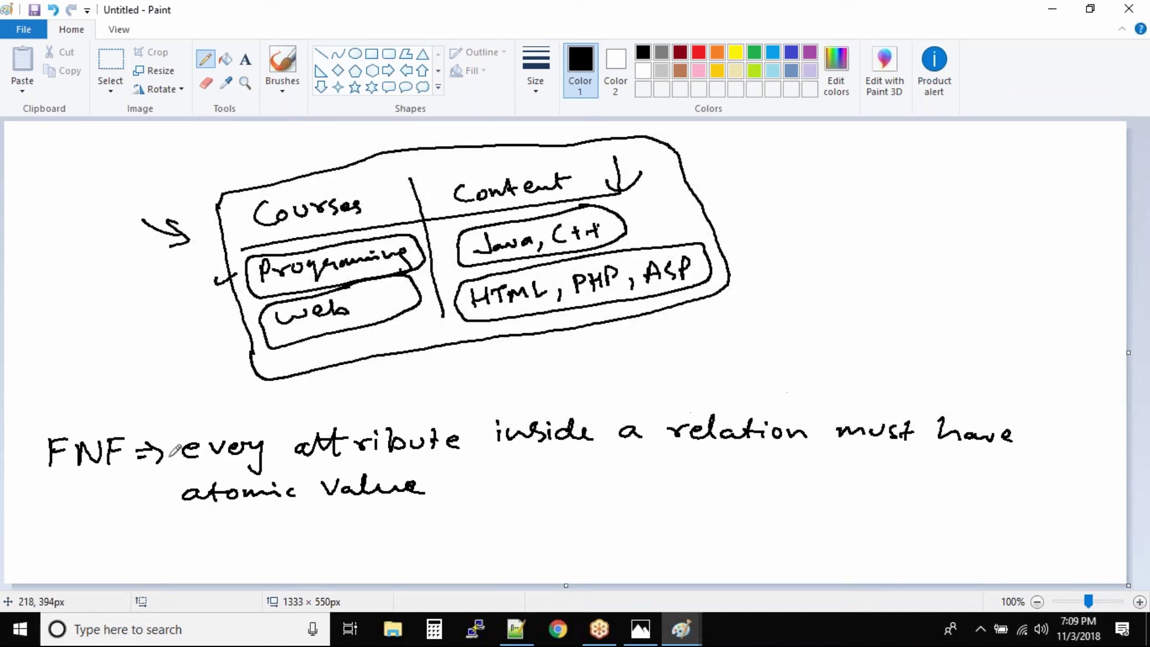
- Draw a double-headed arrow under FNF and begin the Normalization heading at top right
{"action": "mouse_move", "coordinate": [59, 475]}
{"action": "left_mouse_down"}
{"action": "mouse_move", "coordinate": [136, 477]}
{"action": "mouse_move", "coordinate": [34, 490]}
{"action": "mouse_move", "coordinate": [54, 495]}
{"action": "left_mouse_up"}
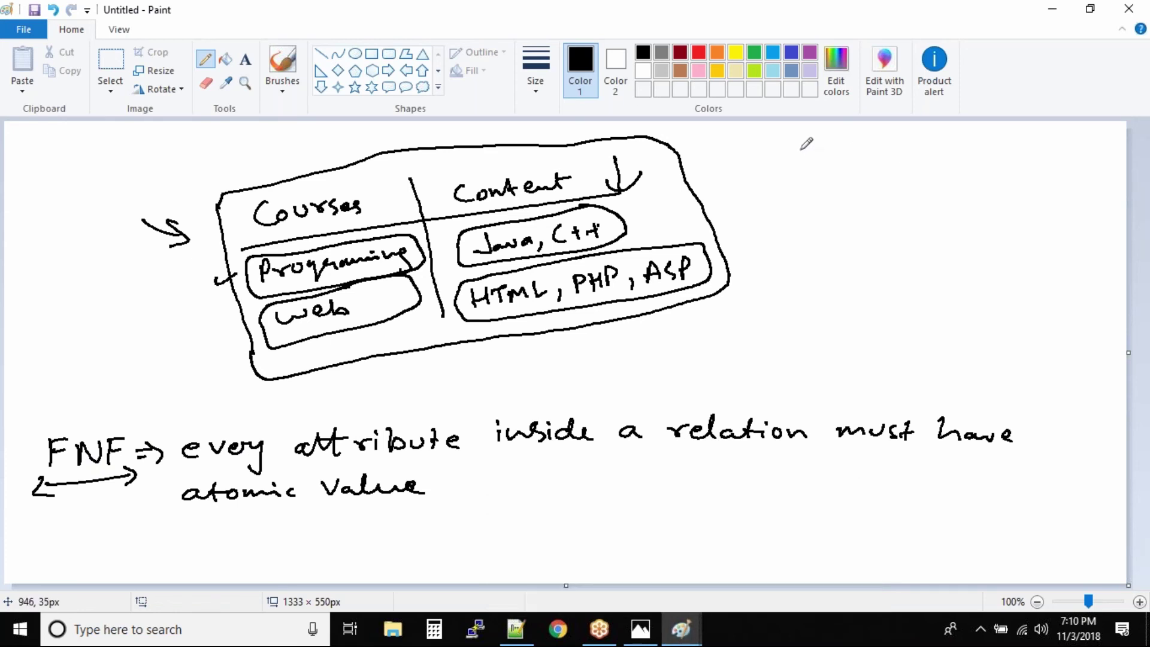
{"action": "left_click_drag", "start_coordinate": [797, 146], "coordinate": [1016, 149]}
- Finish the Normalization heading and write 1NF beneath it after a hooked arrow
{"action": "mouse_move", "coordinate": [832, 178]}
{"action": "left_mouse_down"}
{"action": "mouse_move", "coordinate": [833, 192]}
{"action": "mouse_move", "coordinate": [861, 197]}
{"action": "left_mouse_up"}
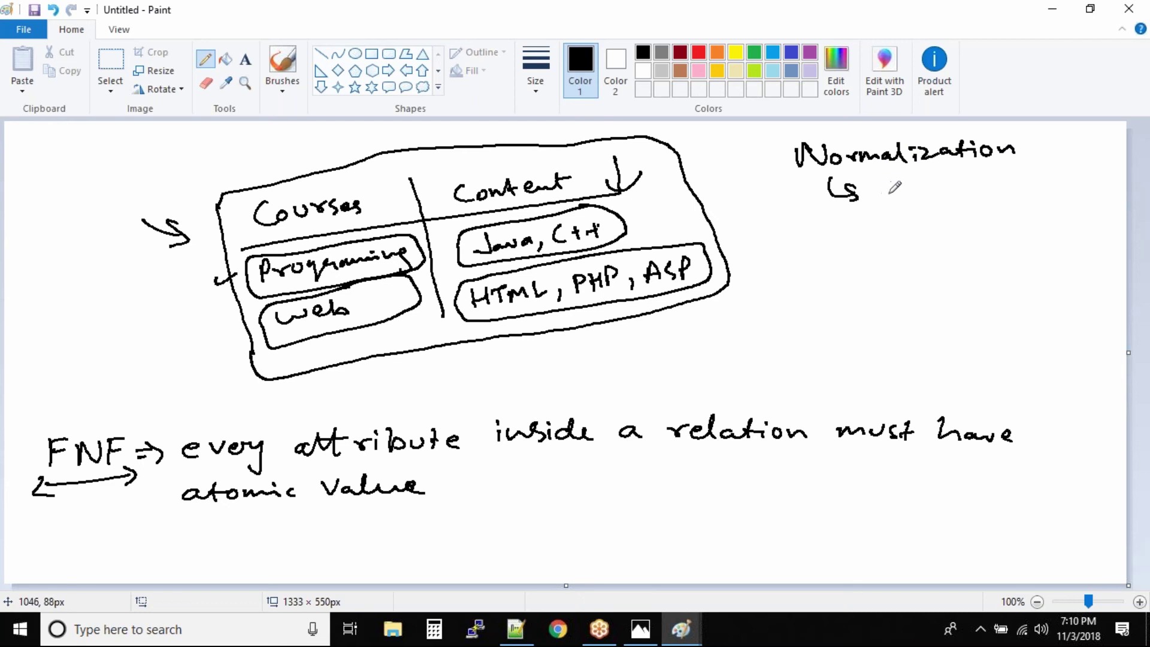
{"action": "mouse_move", "coordinate": [878, 189]}
{"action": "left_mouse_down"}
{"action": "mouse_move", "coordinate": [900, 202]}
{"action": "mouse_move", "coordinate": [957, 180]}
{"action": "left_mouse_up"}
{"action": "mouse_move", "coordinate": [845, 219]}
{"action": "left_mouse_down"}
{"action": "mouse_move", "coordinate": [904, 242]}
{"action": "mouse_move", "coordinate": [956, 223]}
{"action": "left_mouse_up"}
- Add hooked-arrow items 2NF and 3NF below 1NF, then tick 1NF
{"action": "left_click_drag", "start_coordinate": [940, 234], "coordinate": [953, 233]}
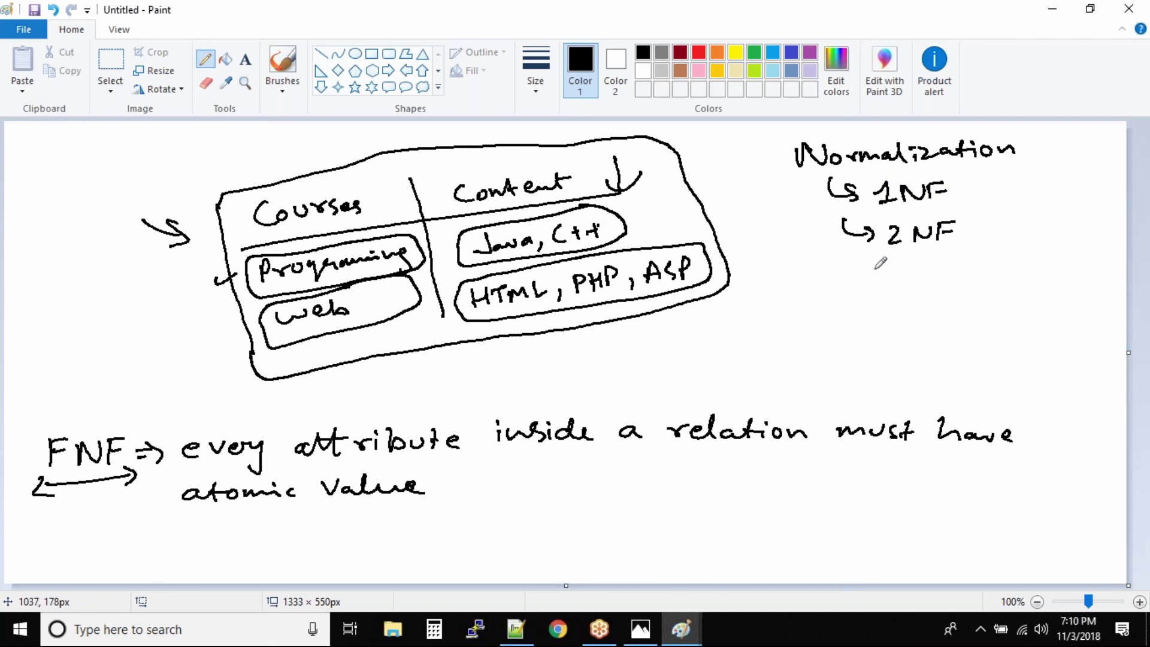
{"action": "left_click_drag", "start_coordinate": [863, 257], "coordinate": [905, 280]}
{"action": "left_click_drag", "start_coordinate": [928, 280], "coordinate": [931, 262]}
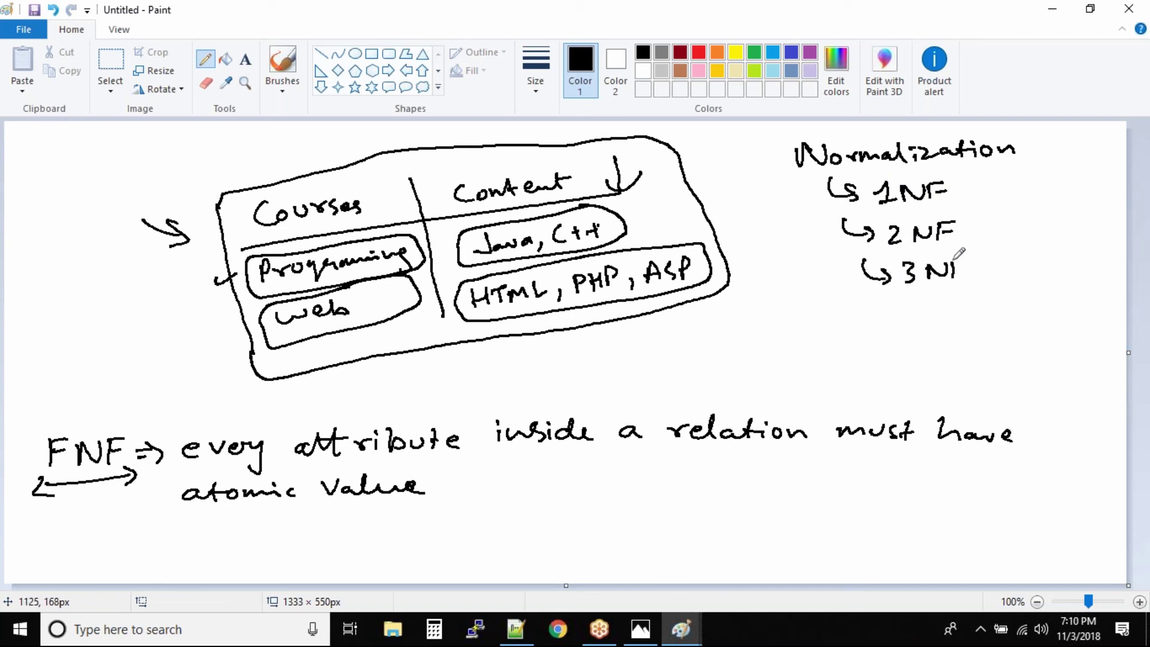
{"action": "left_click_drag", "start_coordinate": [957, 255], "coordinate": [970, 261]}
{"action": "left_click_drag", "start_coordinate": [978, 182], "coordinate": [996, 180]}
{"action": "mouse_move", "coordinate": [972, 181]}
{"action": "left_mouse_down"}
{"action": "mouse_move", "coordinate": [971, 197]}
{"action": "mouse_move", "coordinate": [1013, 198]}
{"action": "left_mouse_up"}
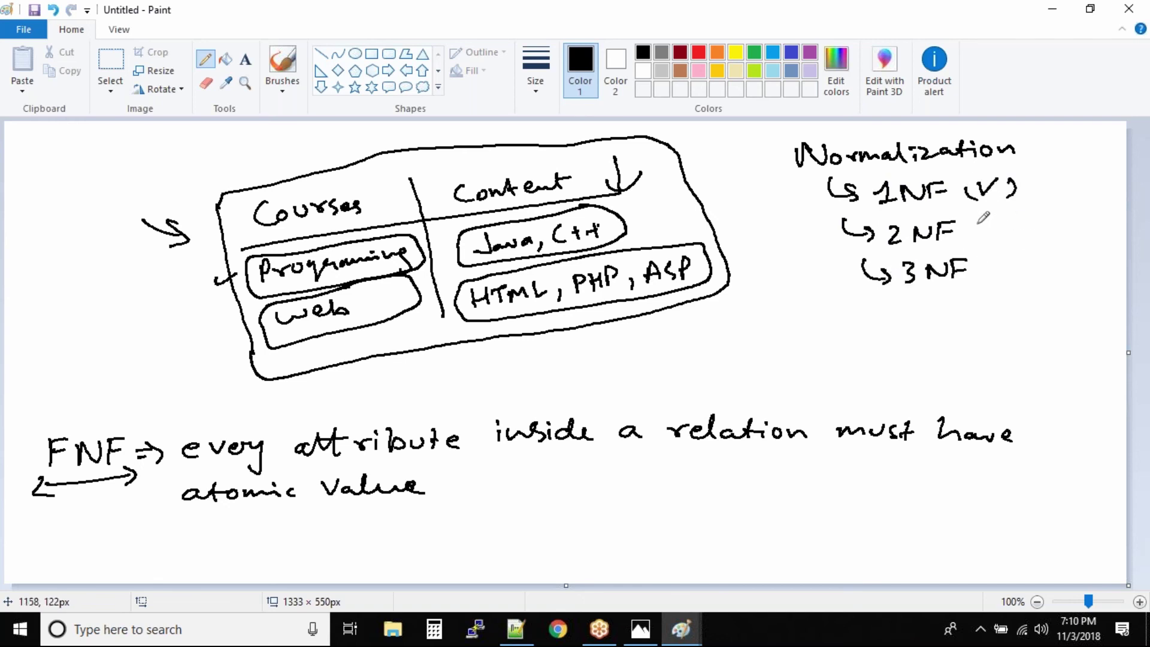